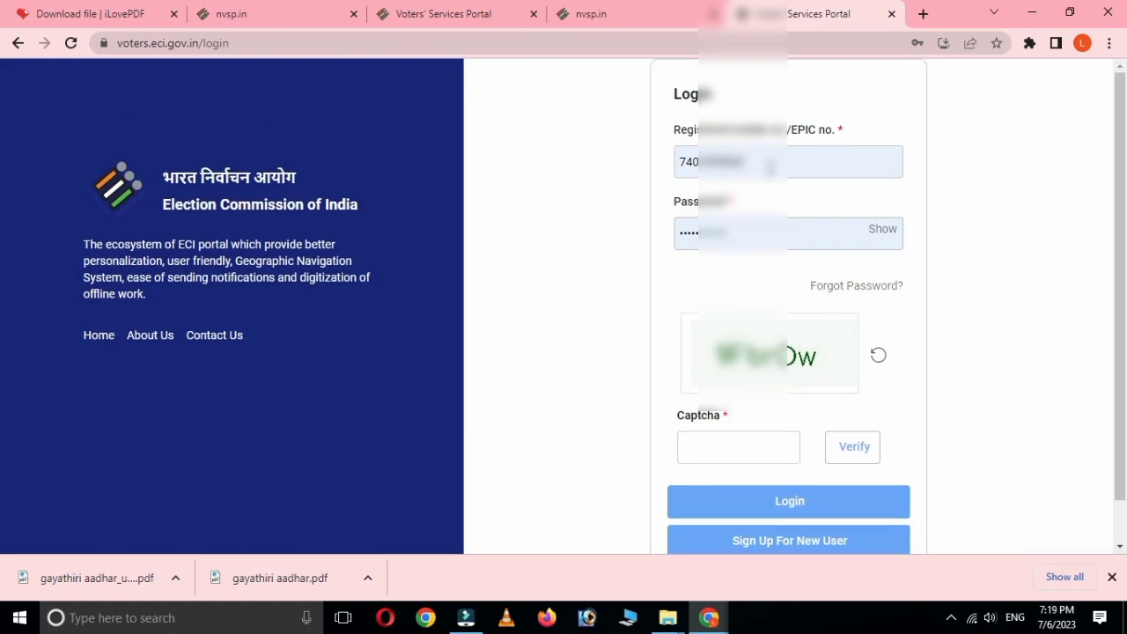
Step: Enter the login captcha, verify it, and sign in to the portal
click(720, 451)
text(9FbrOW)
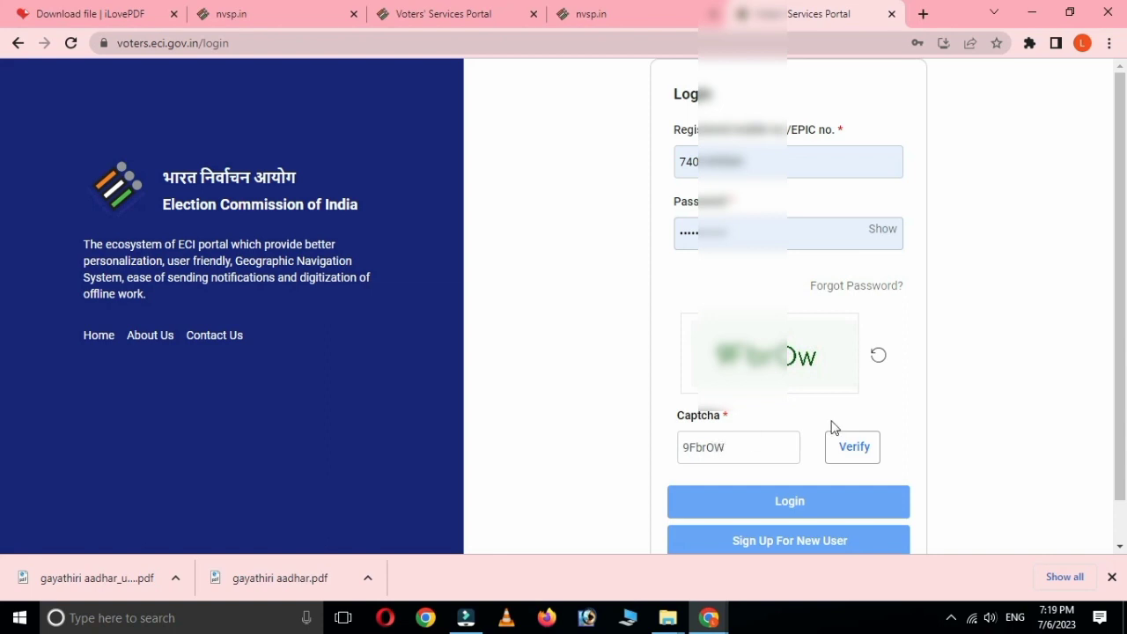
click(866, 451)
click(797, 502)
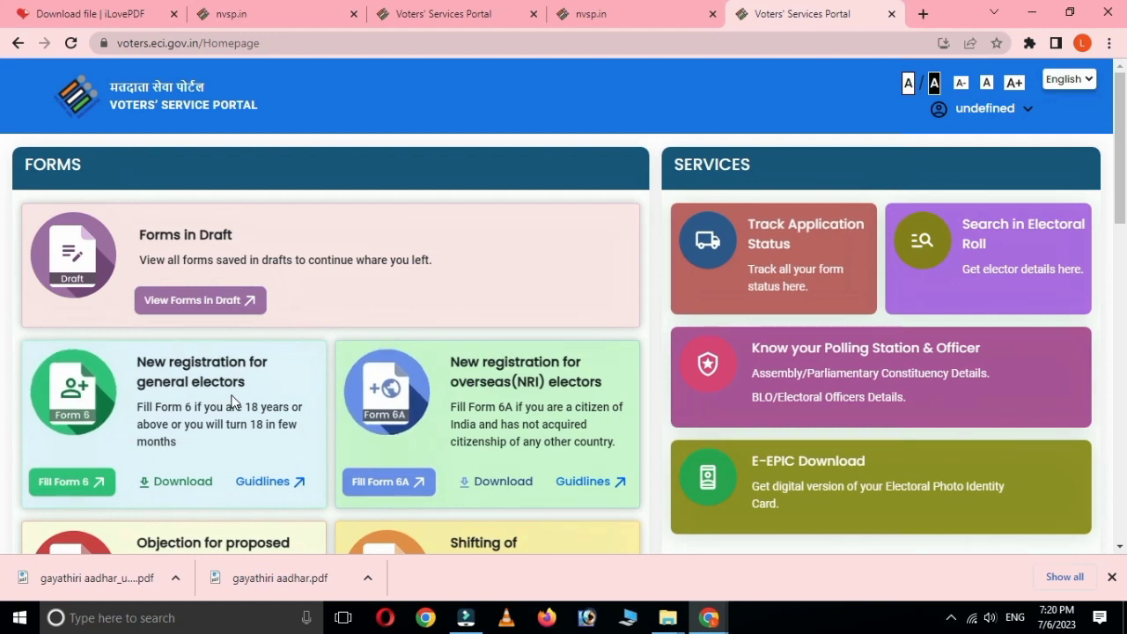
Step: Start a new Form 6 registration for general electors and look over the form
click(61, 487)
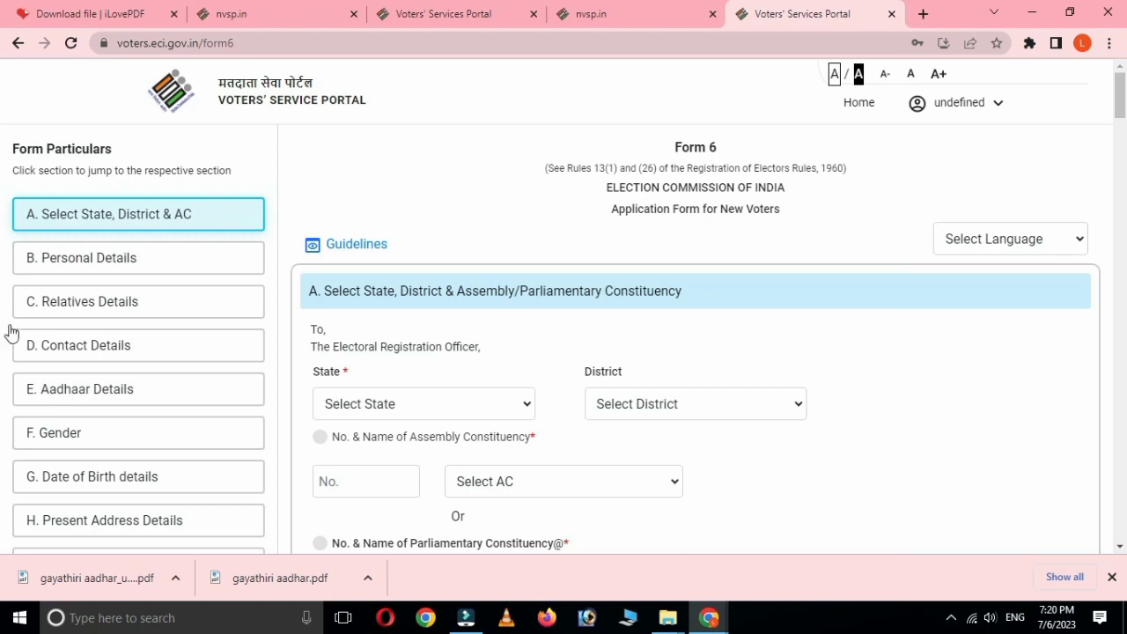
scroll(113, 382, down, 4)
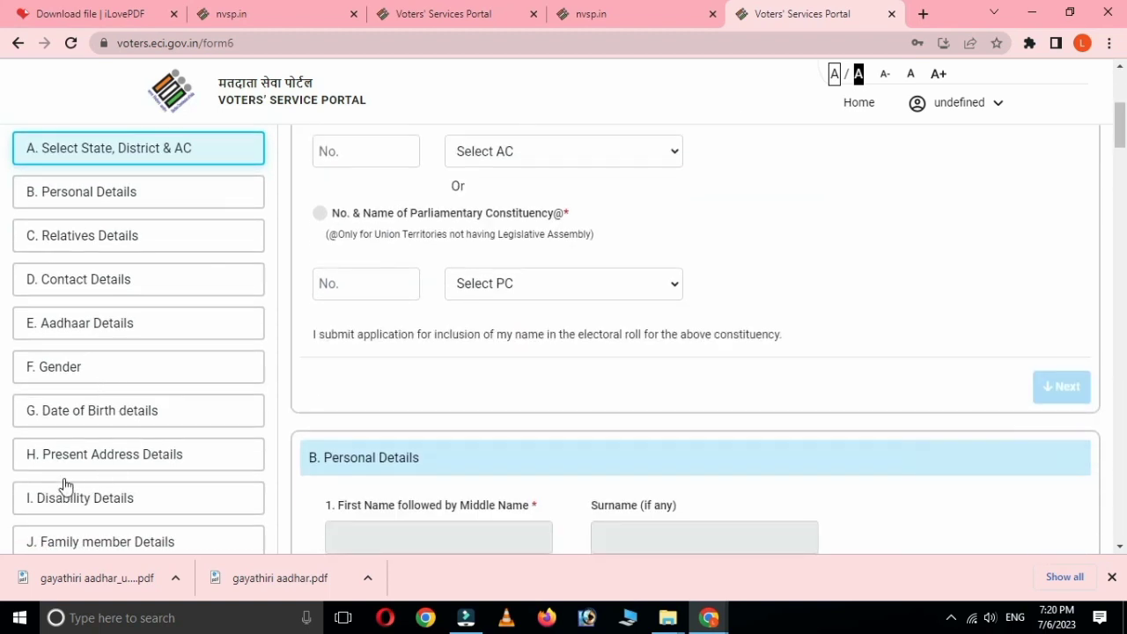
scroll(151, 418, up, 4)
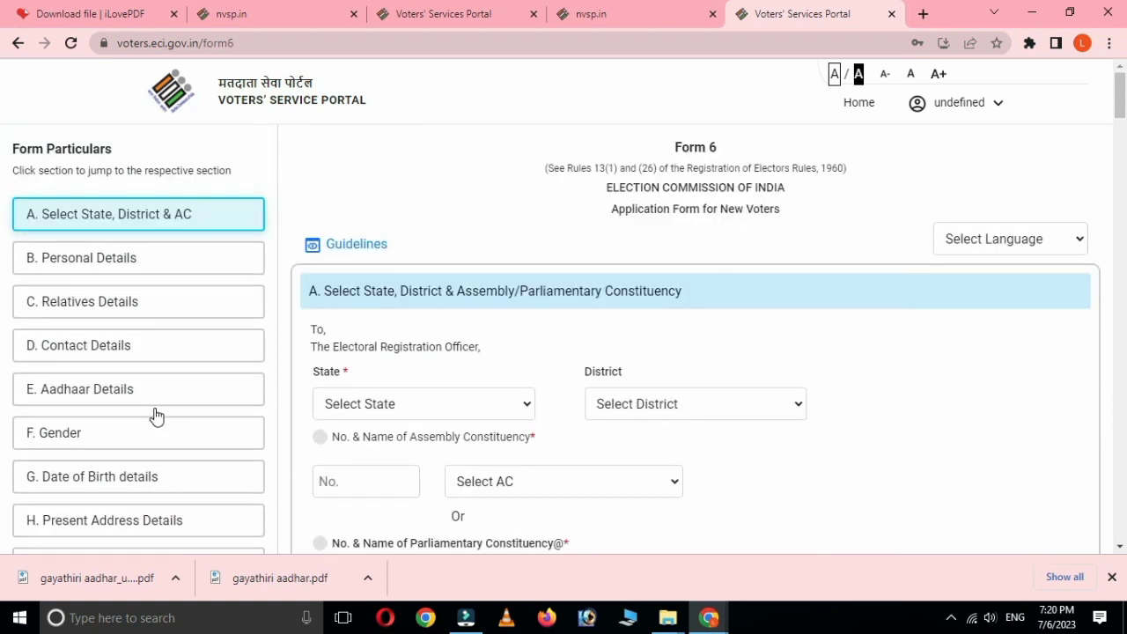
scroll(88, 370, down, 1)
scroll(117, 397, up, 1)
Step: Set State to Tamil Nadu, District to Chengalpattu, and AC to 32 Chengalpattu, then continue
click(401, 418)
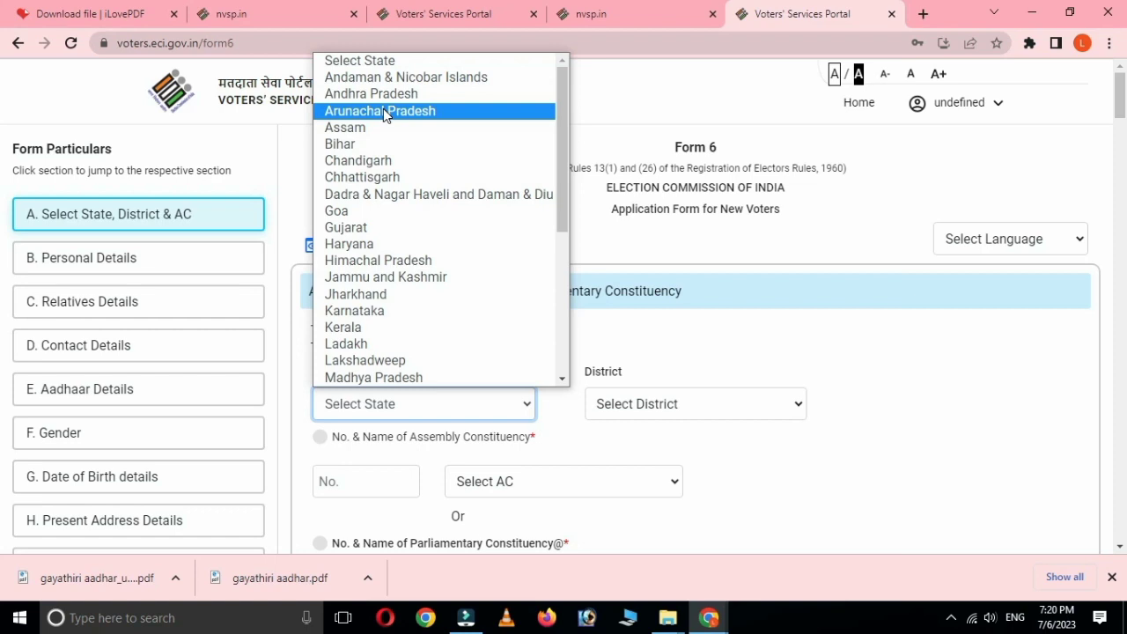
key(c)
key(c)
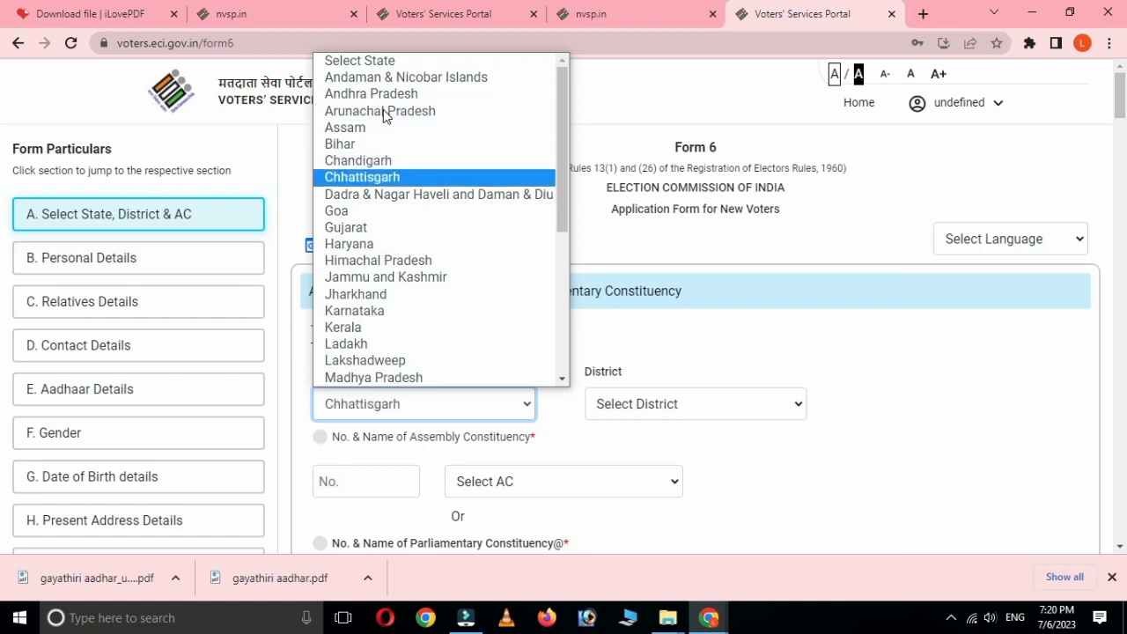
key(t)
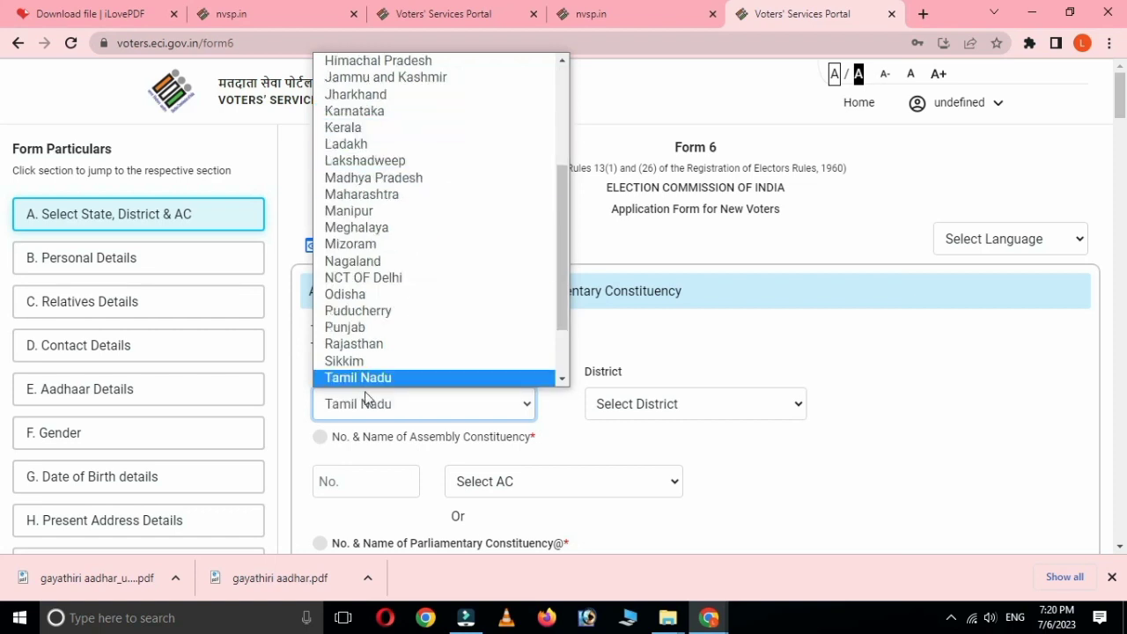
click(368, 379)
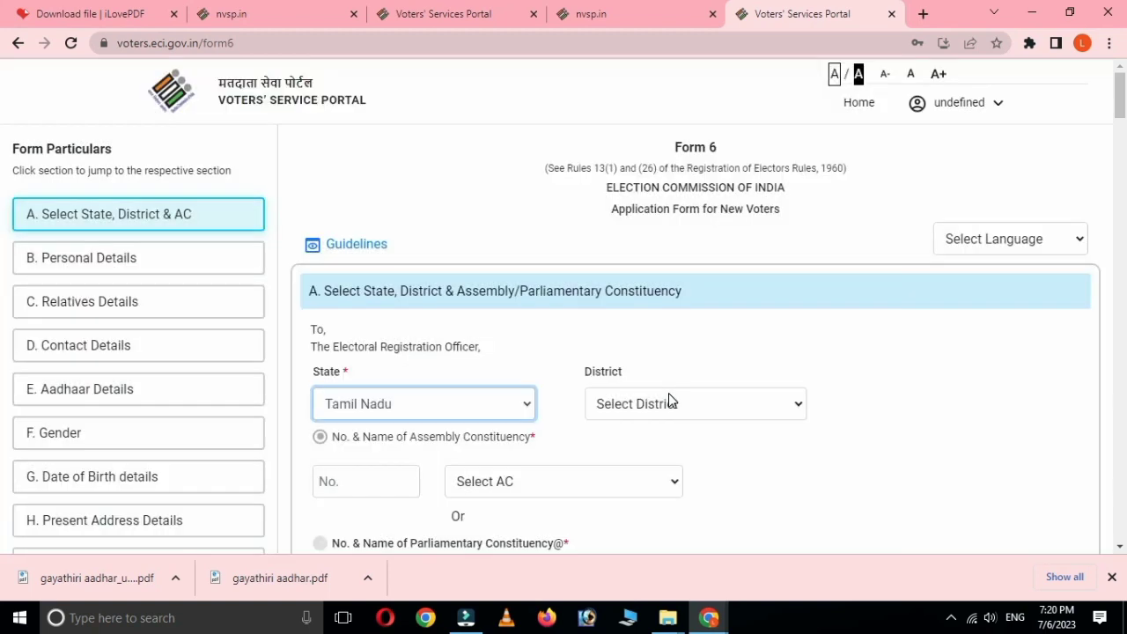
click(629, 406)
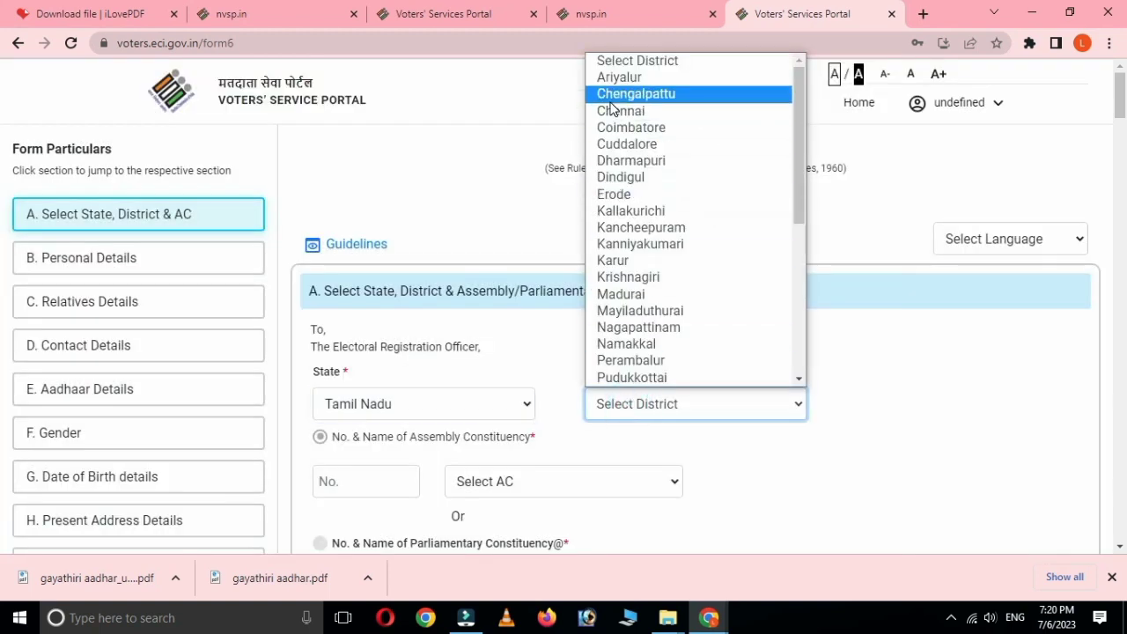
click(608, 95)
scroll(500, 468, down, 1)
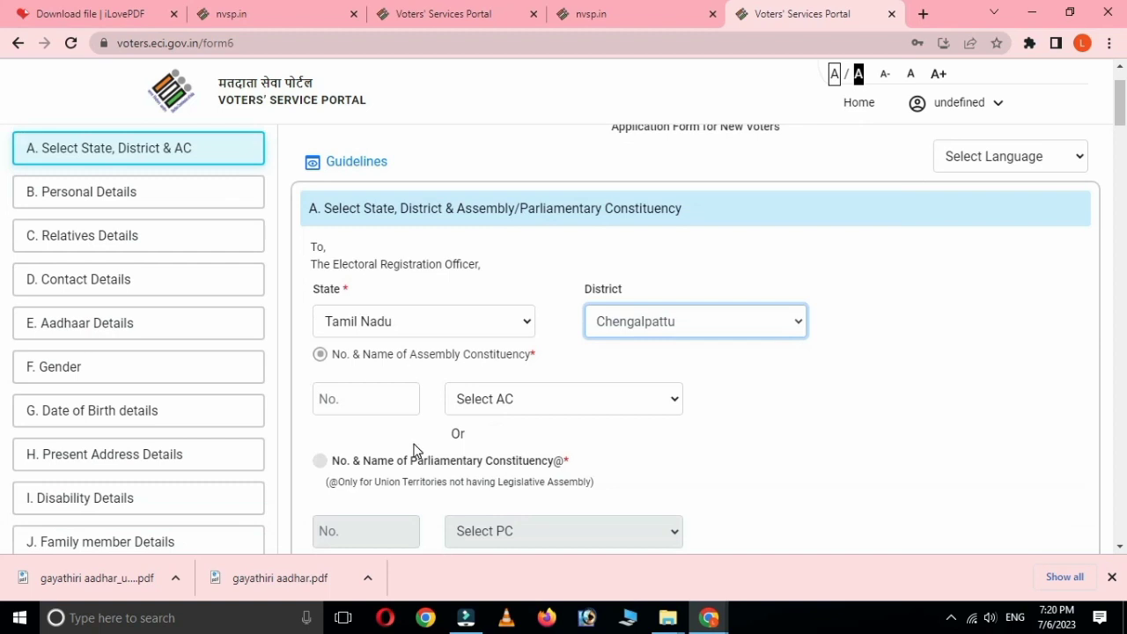
click(535, 407)
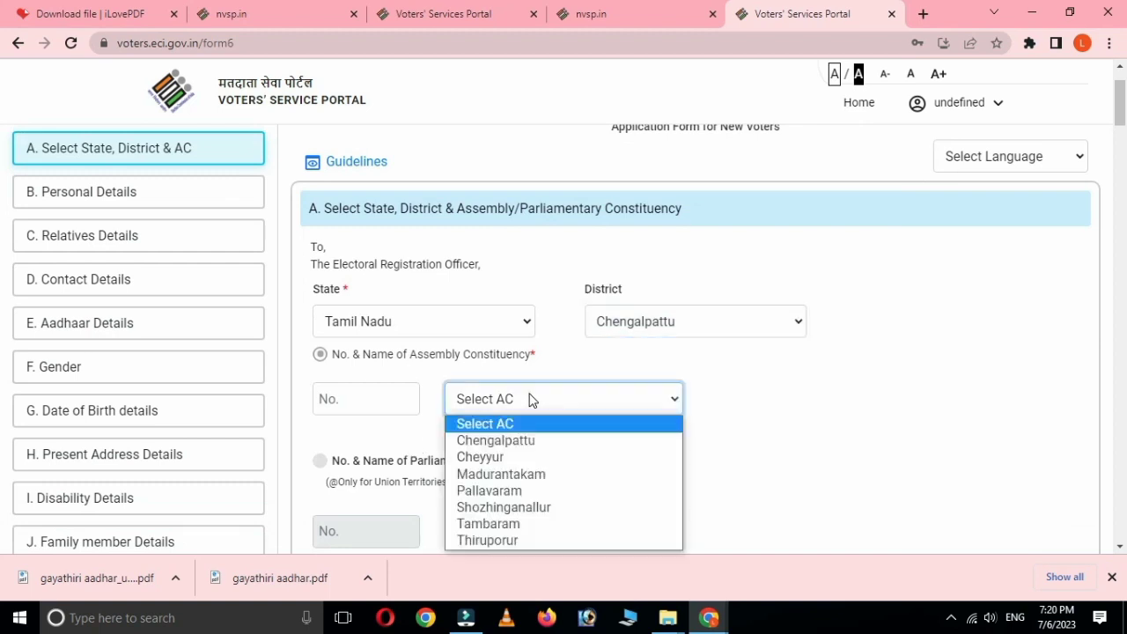
click(519, 448)
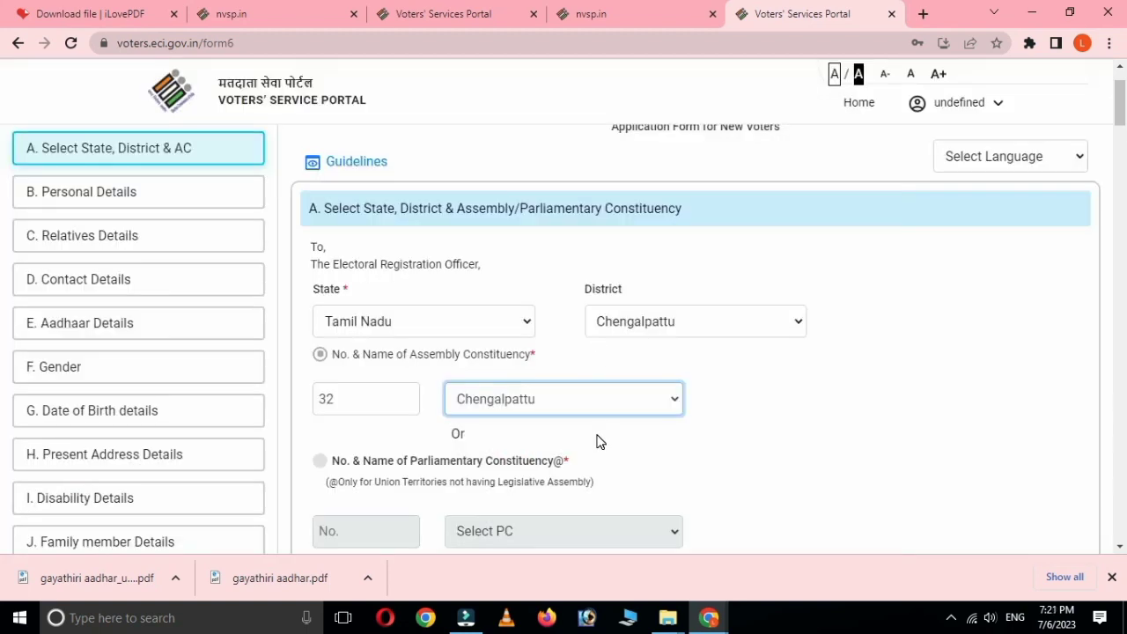
scroll(597, 441, down, 1)
scroll(597, 442, down, 1)
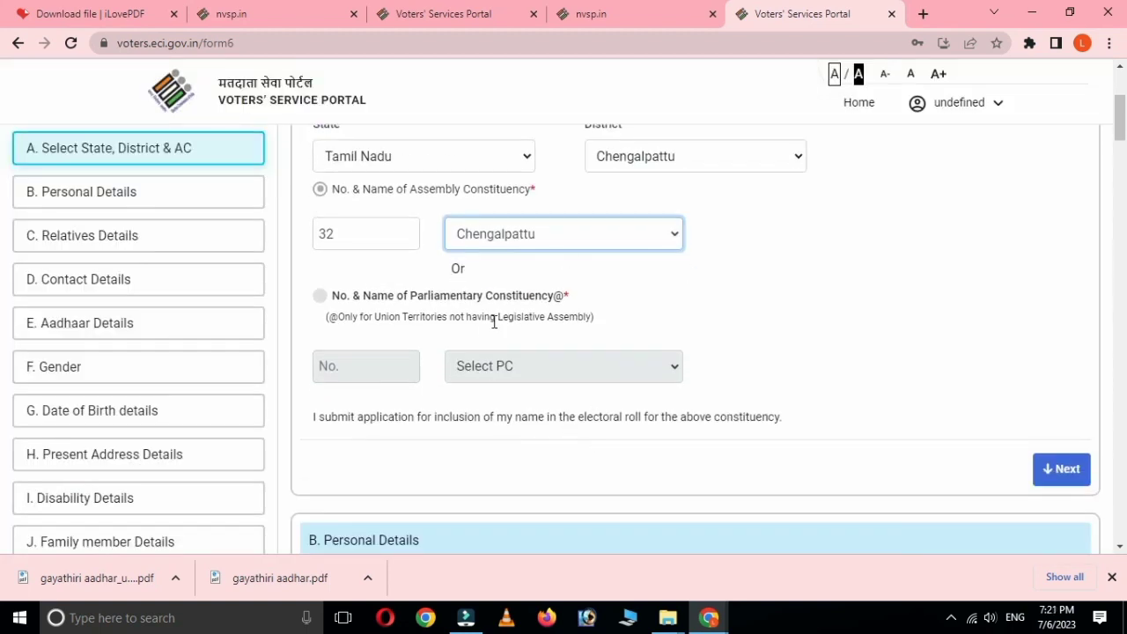
click(1059, 476)
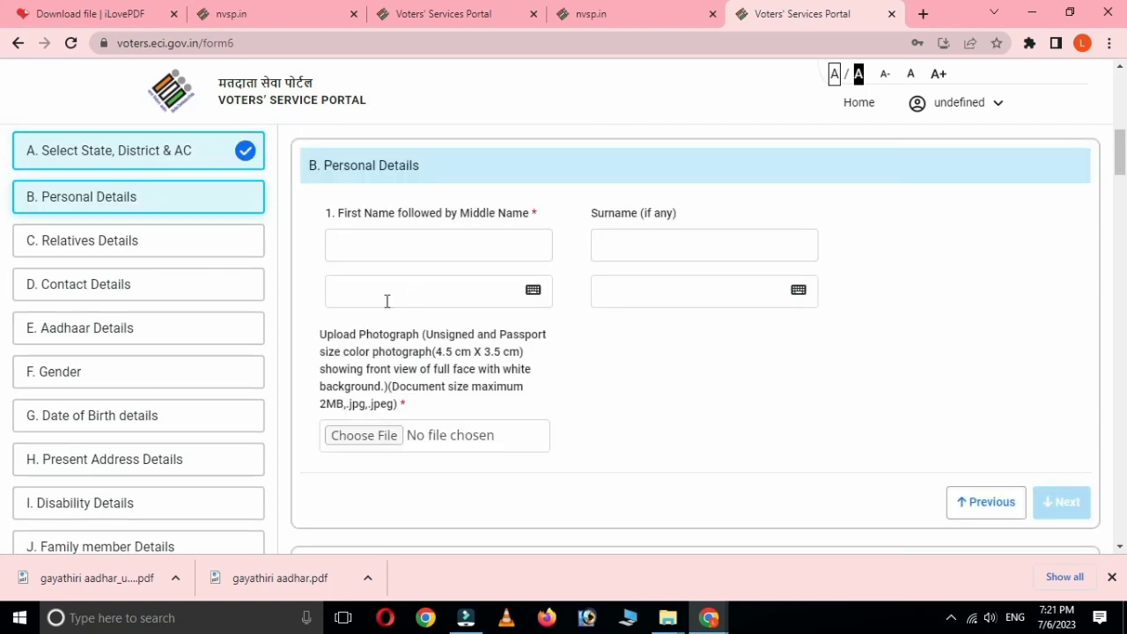
Step: Enter the applicant's first name with its Tamil version and upload photos.jpg as the photograph
click(376, 253)
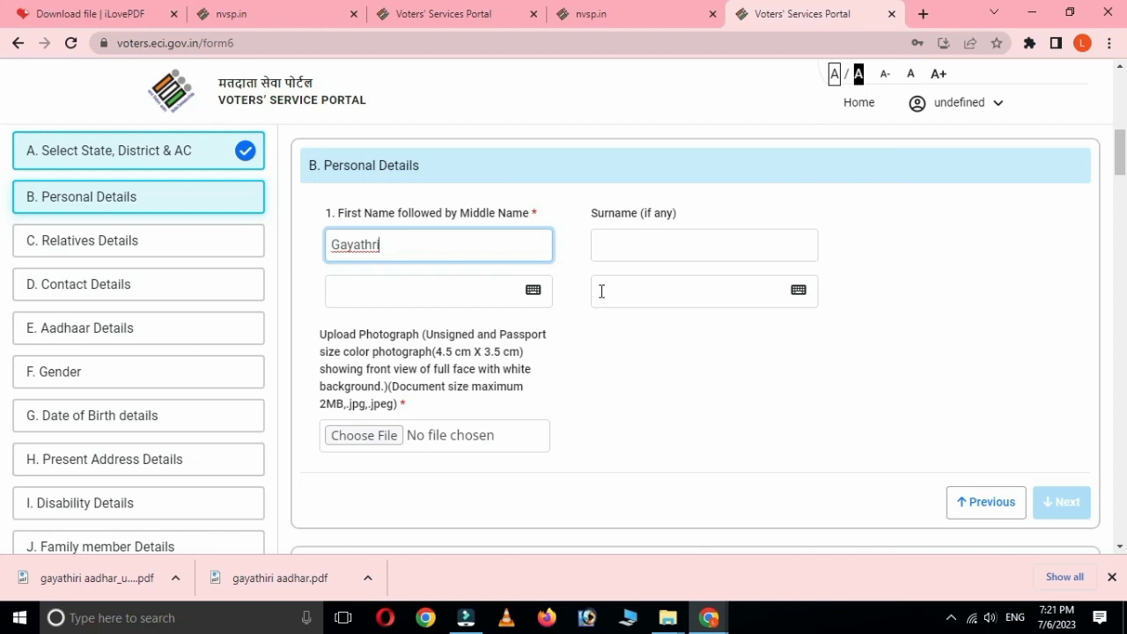
click(629, 252)
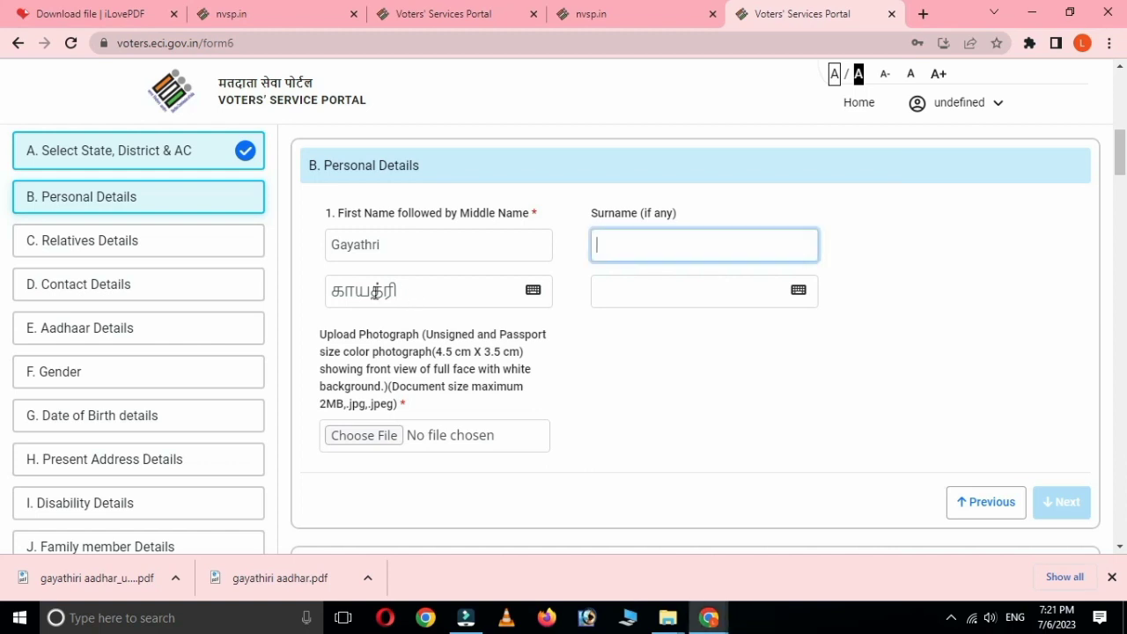
click(365, 437)
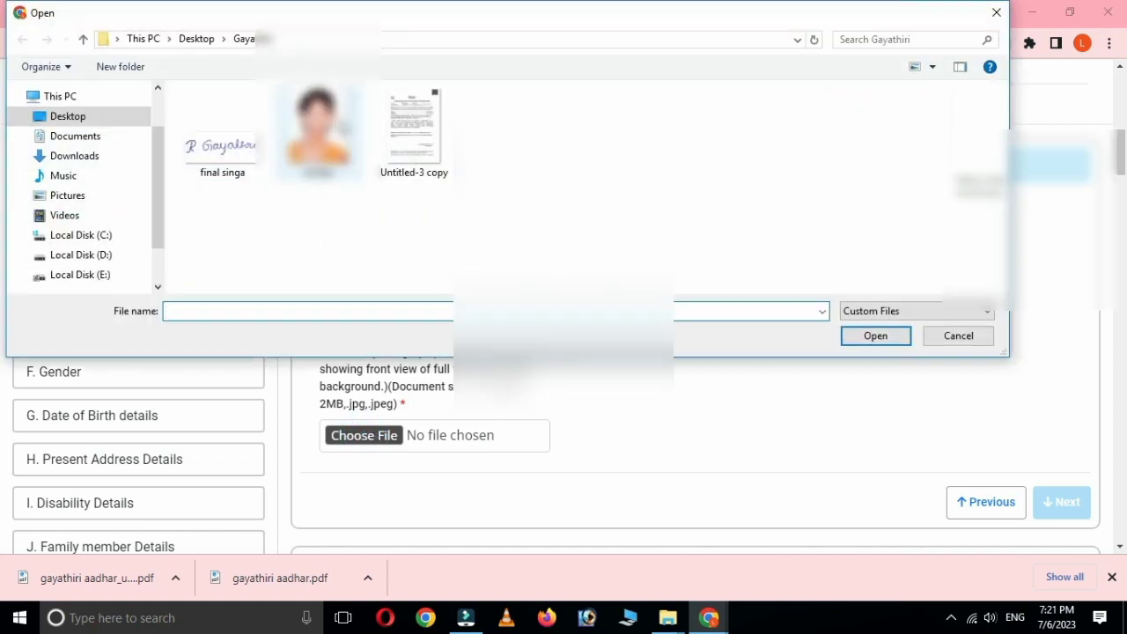
click(317, 128)
click(867, 336)
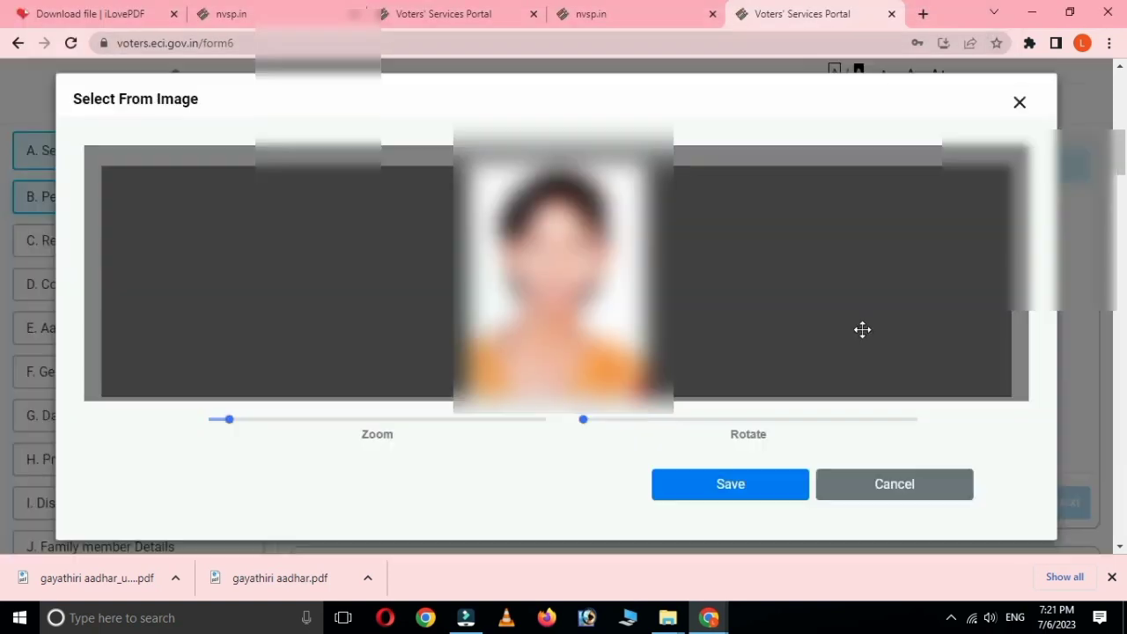
click(728, 486)
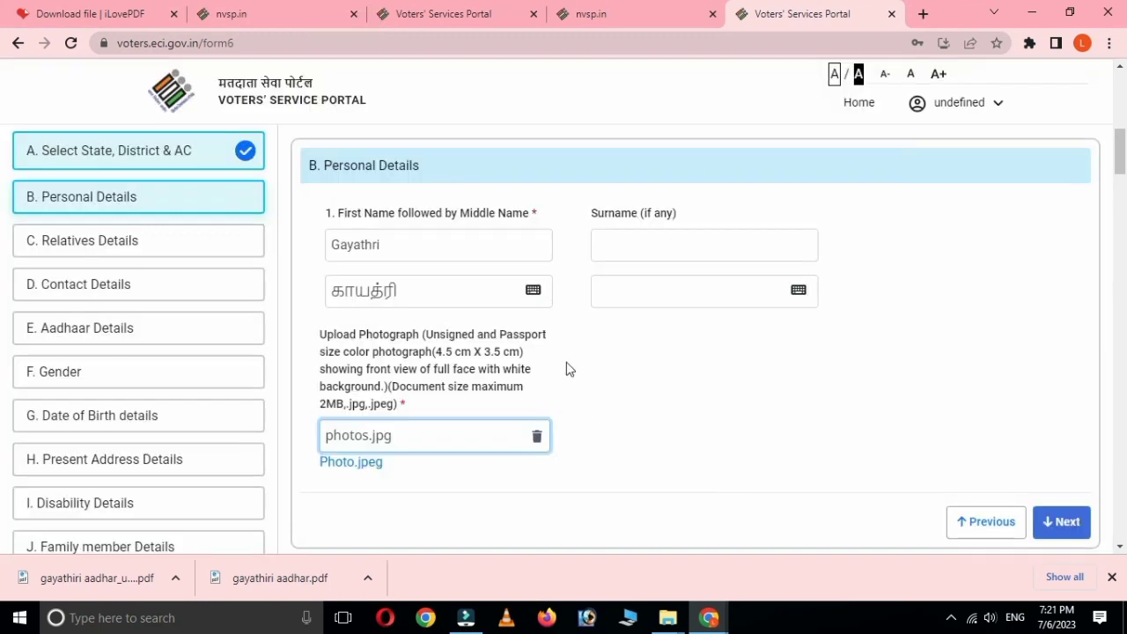
Step: Choose Father as the relative, enter the father's name with its Tamil version, and continue
click(1068, 523)
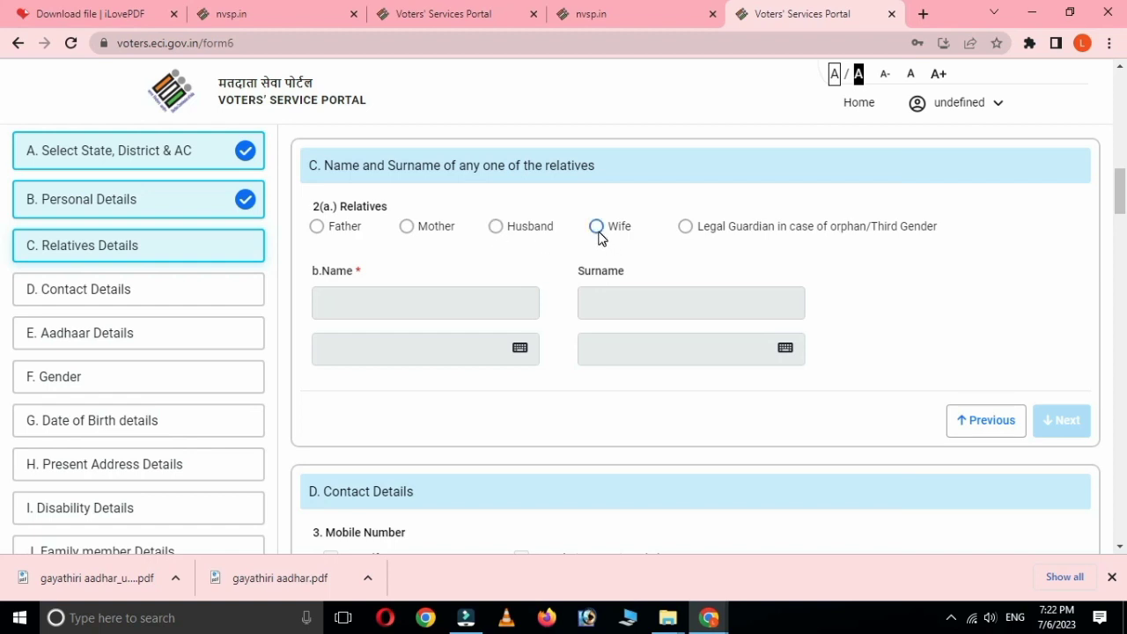
click(317, 227)
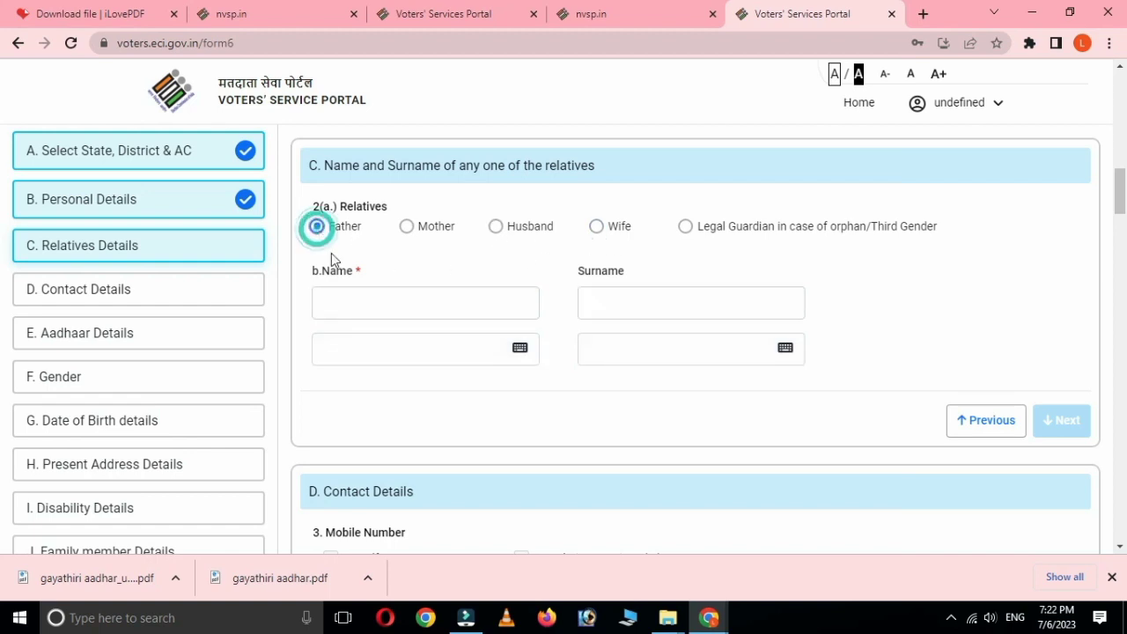
click(352, 300)
text(Raman)
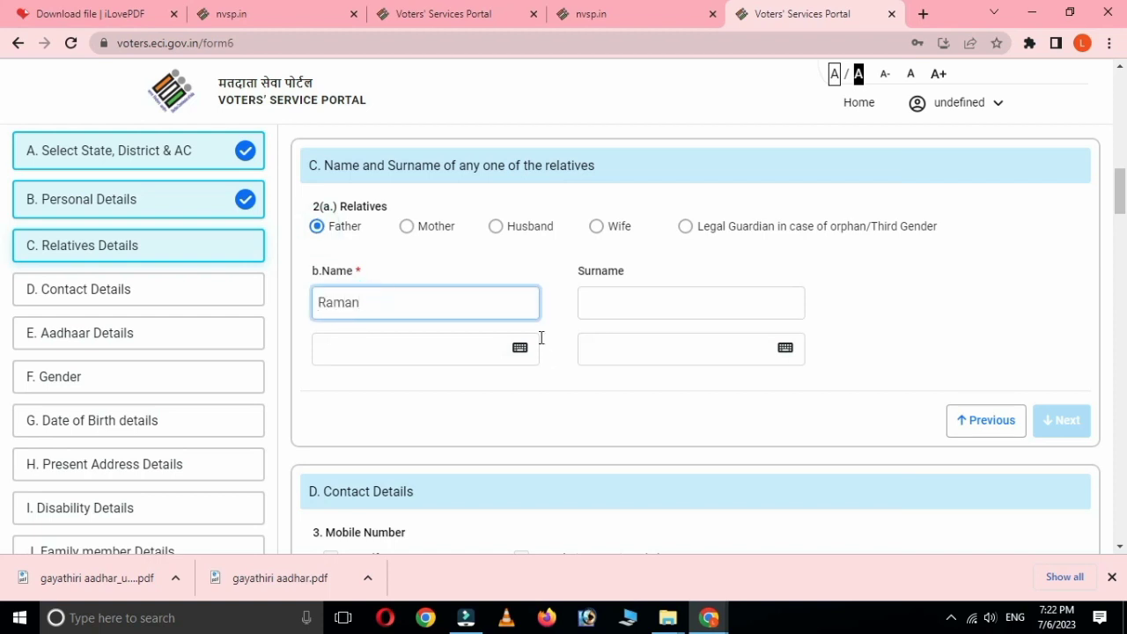
click(540, 395)
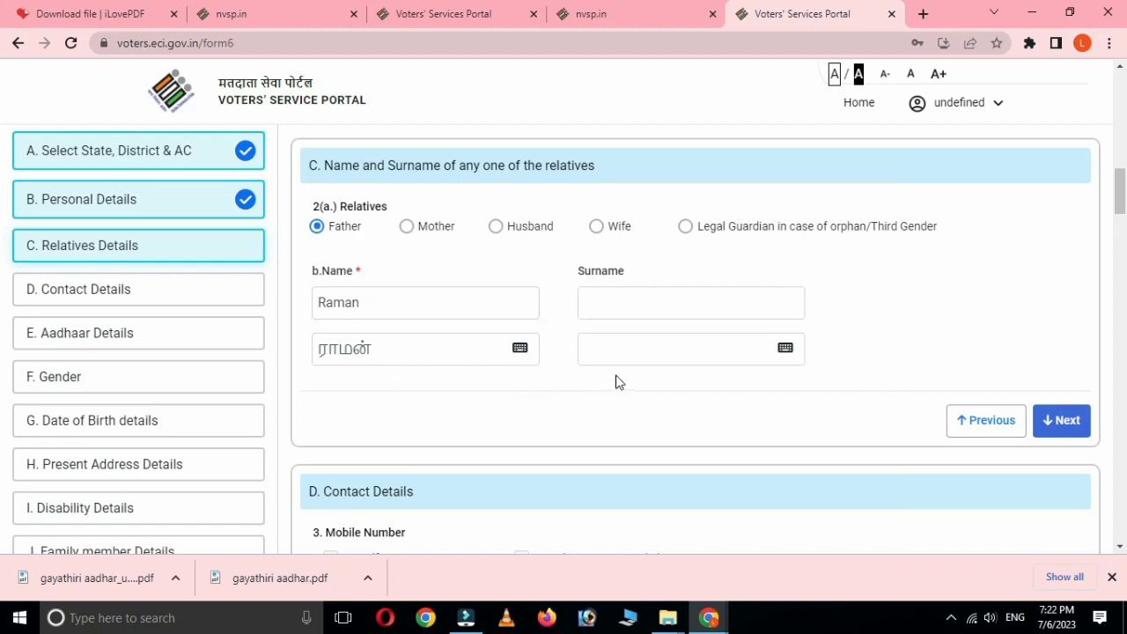
click(1066, 420)
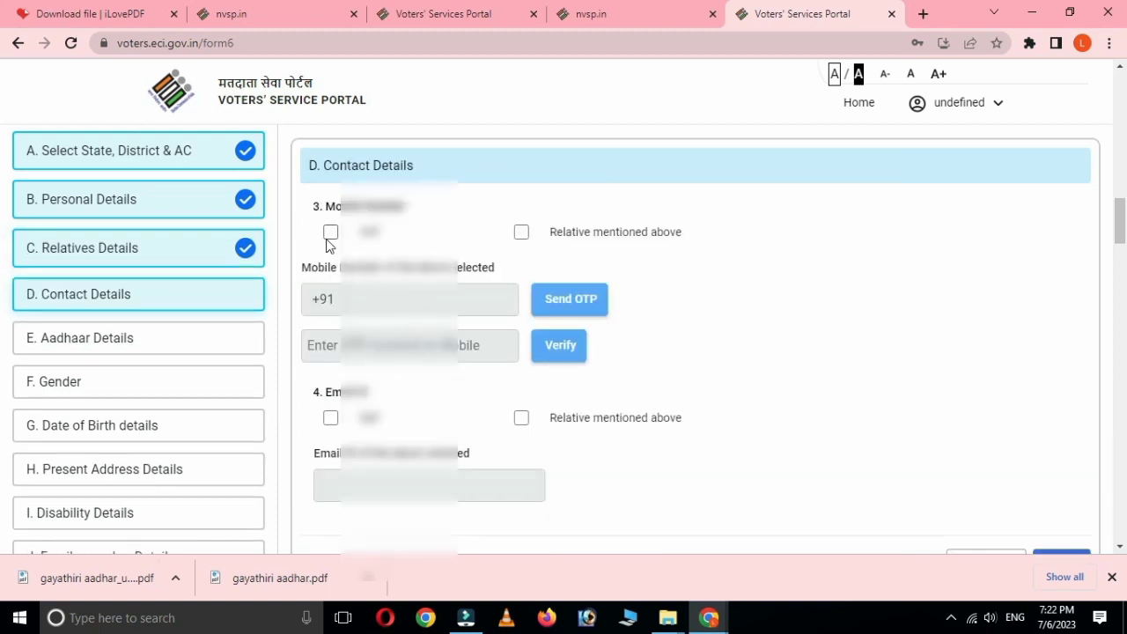
Step: Enter the relative's mobile number, request an OTP, and verify it with the received code
click(523, 234)
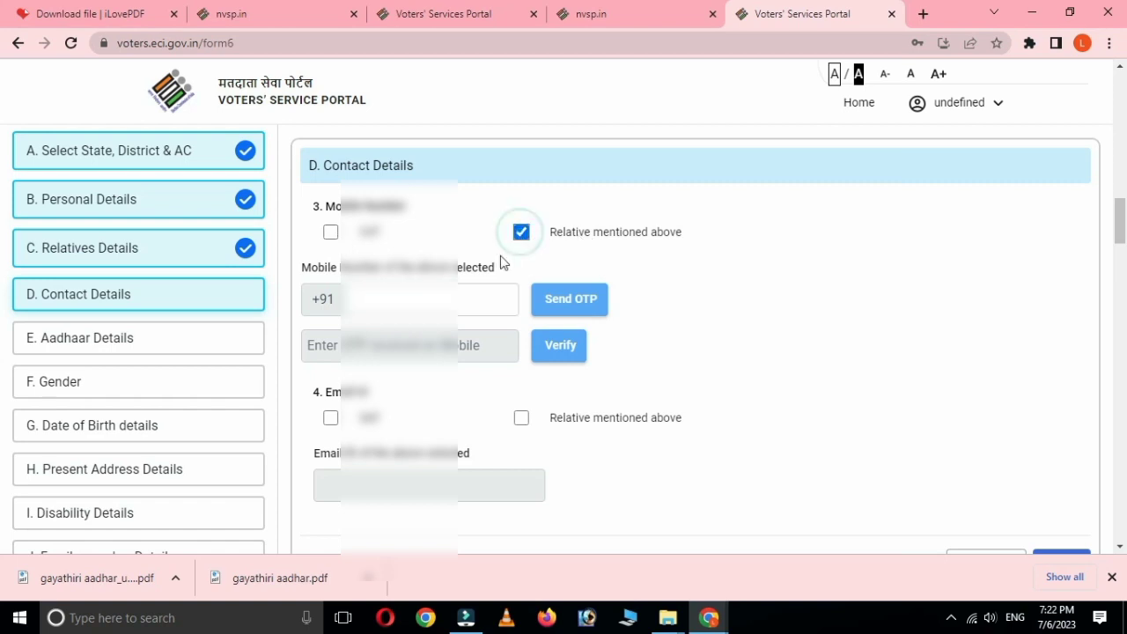
click(437, 299)
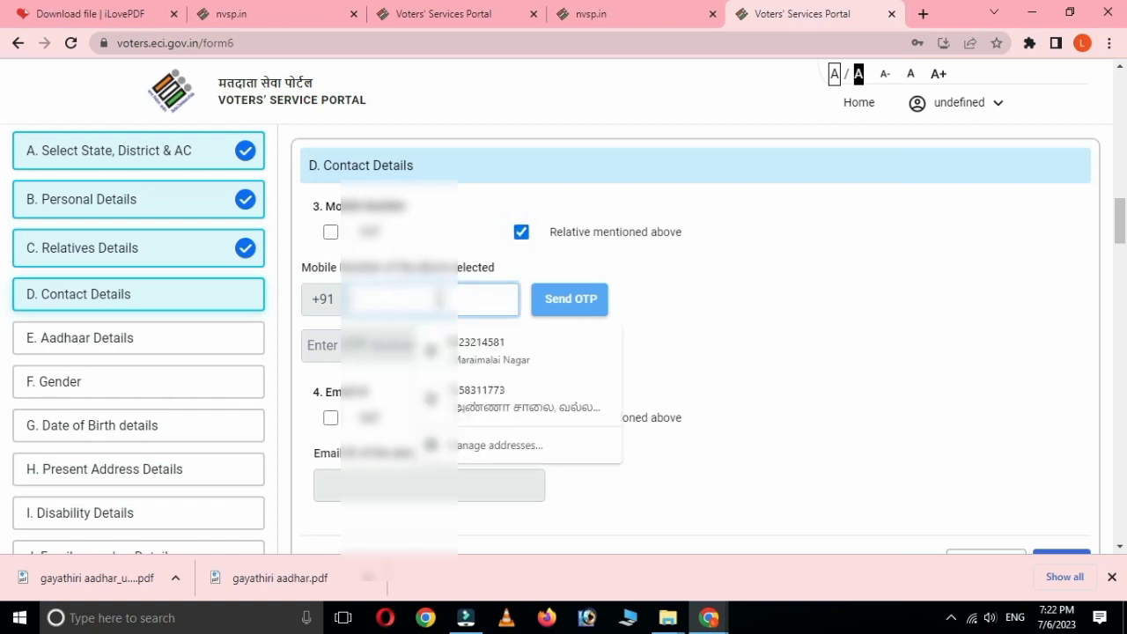
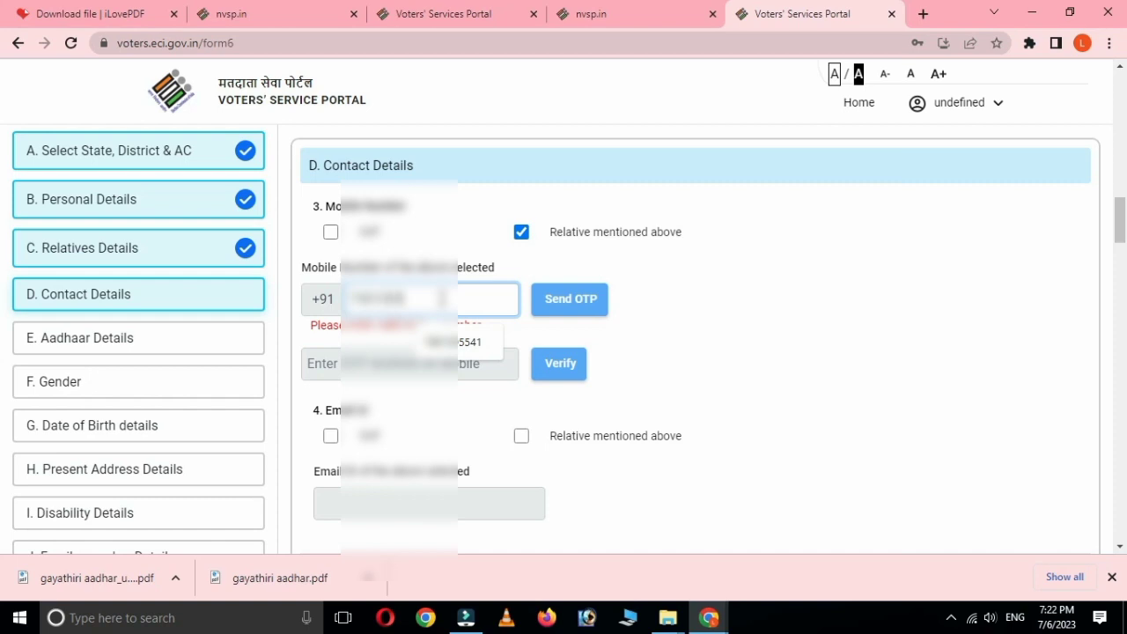
click(571, 301)
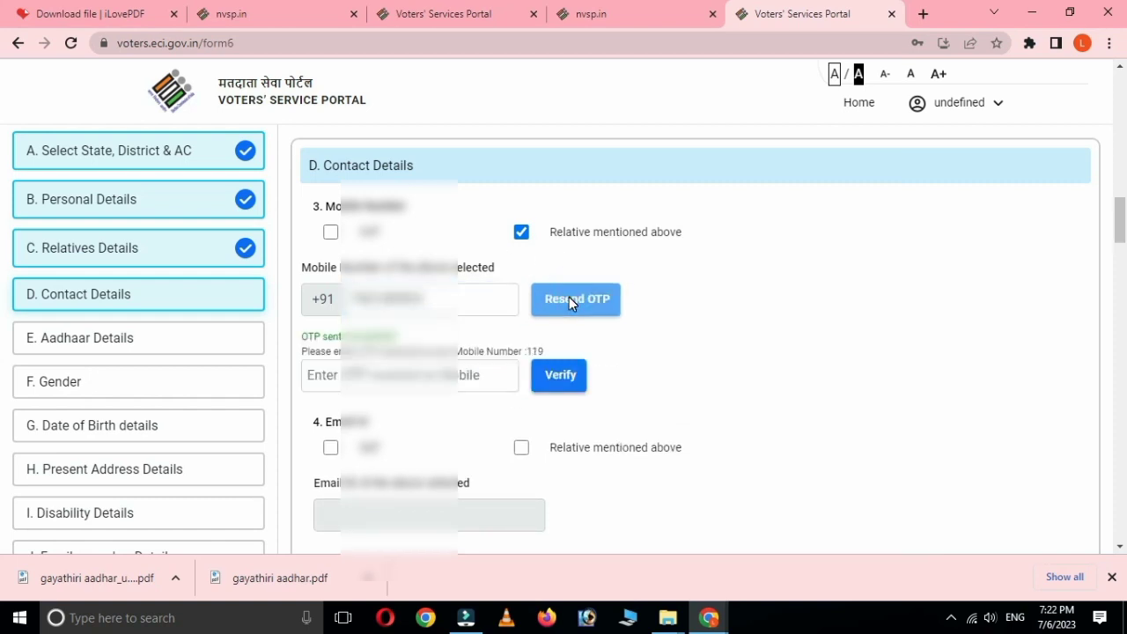
click(385, 375)
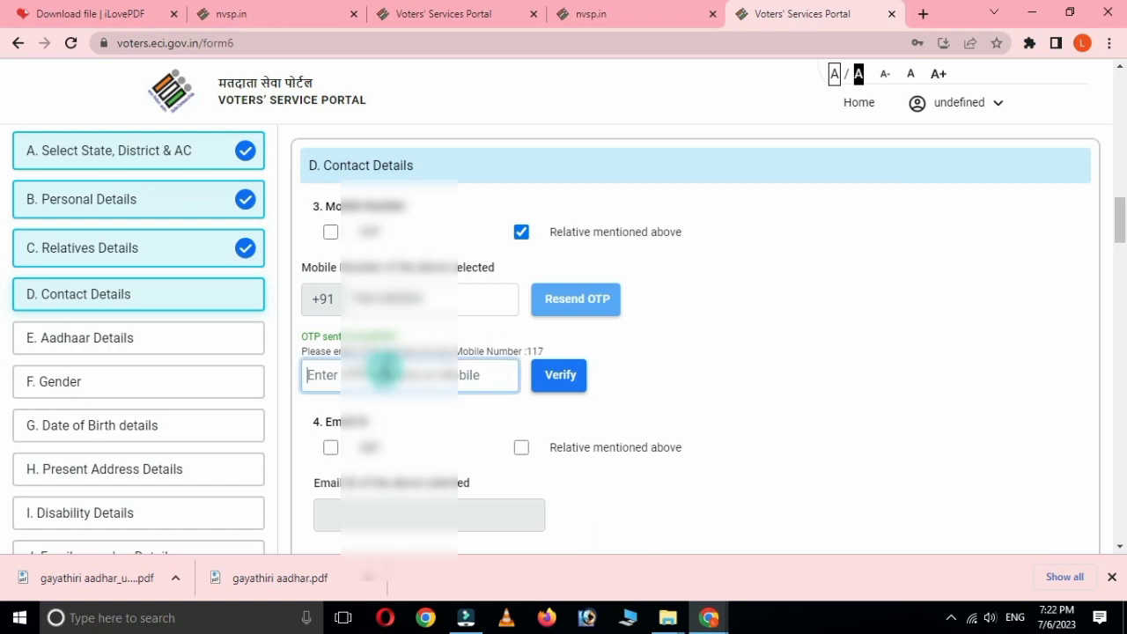
key(alt)
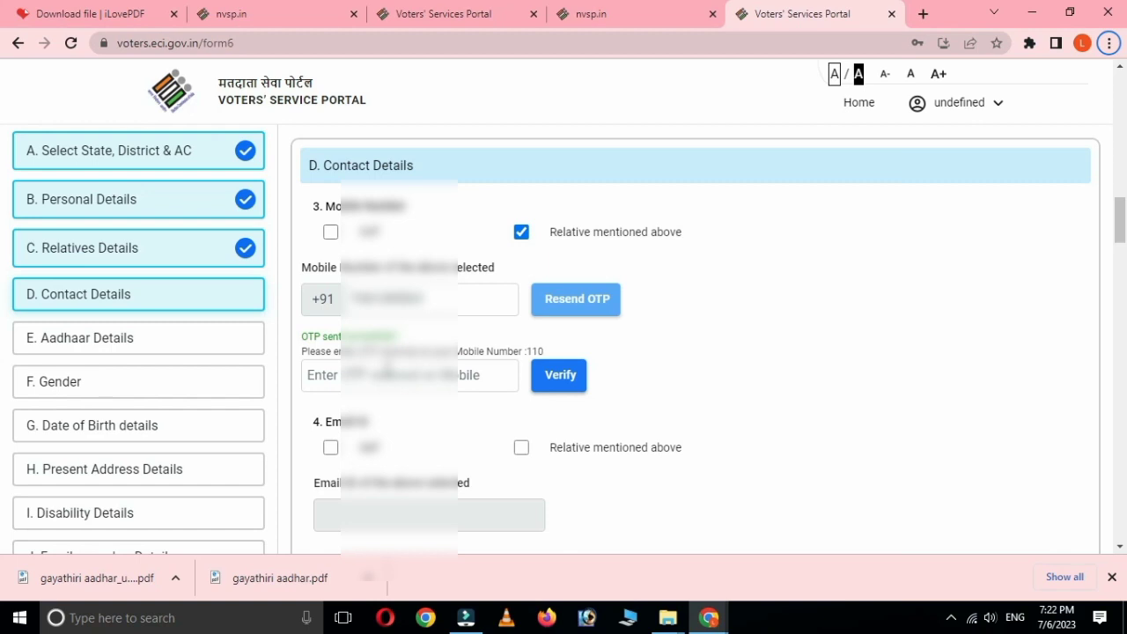
click(387, 370)
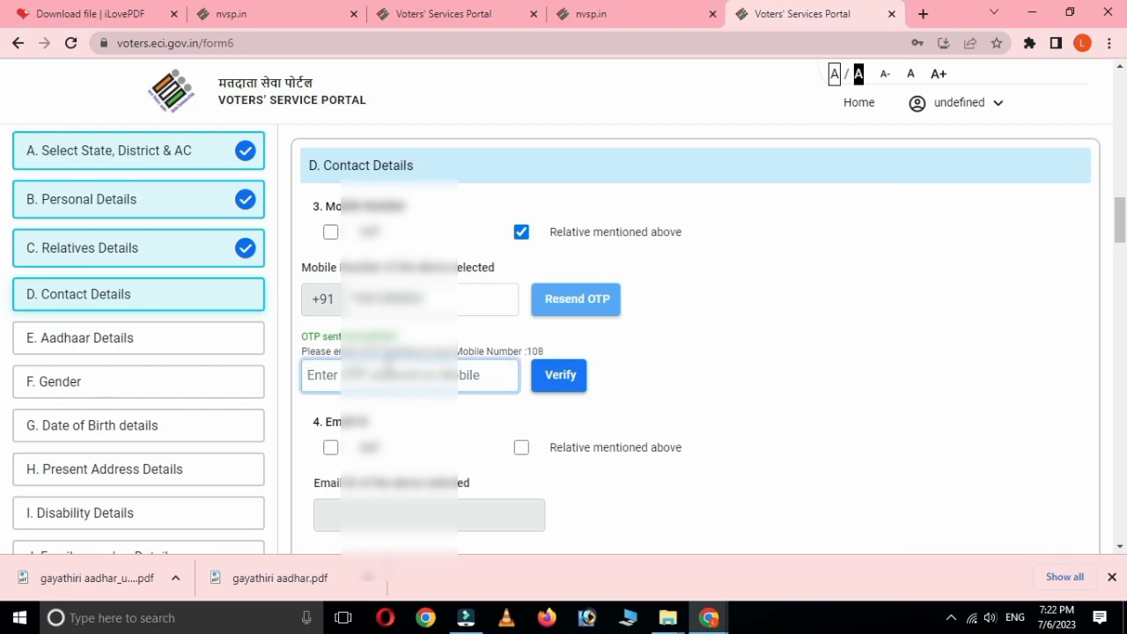
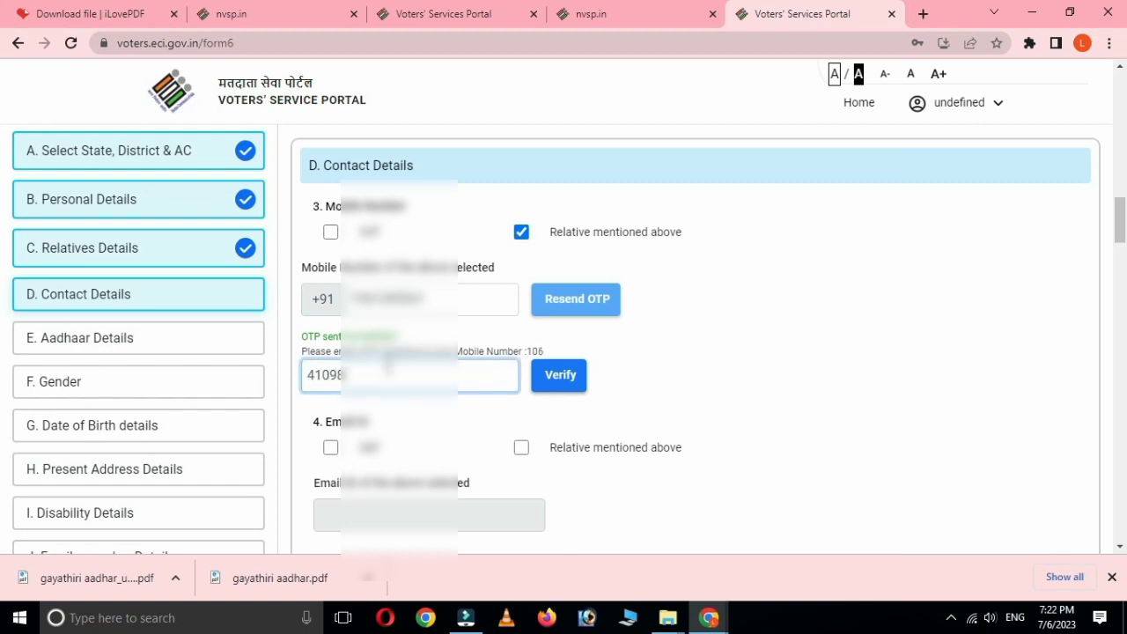
click(563, 377)
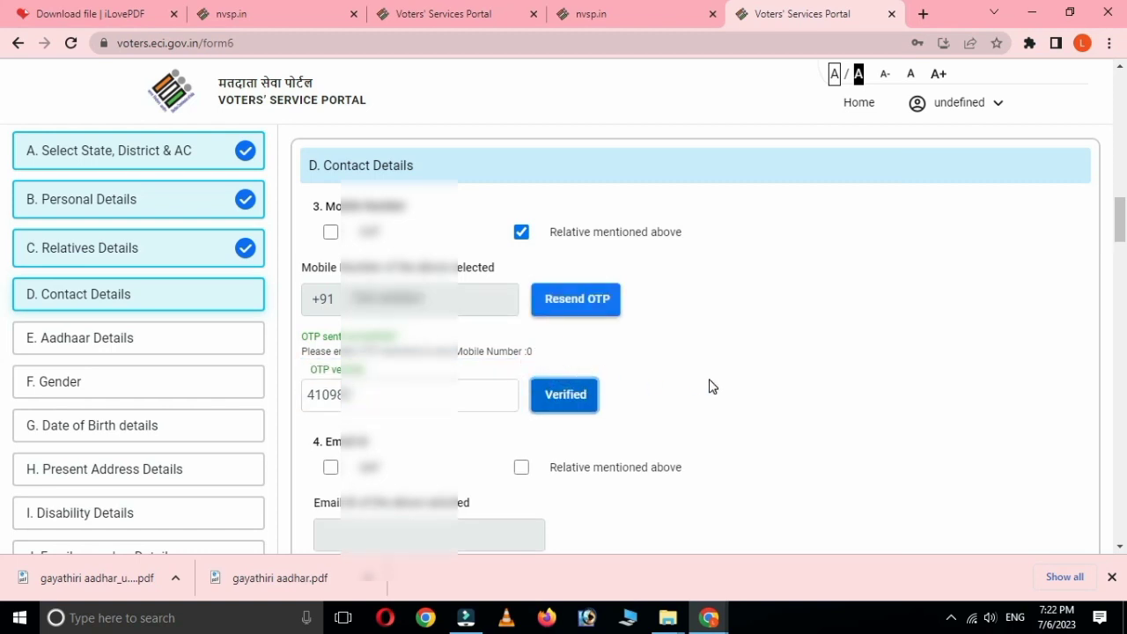
Step: Fill in the relative's e-mail address and complete Contact Details
scroll(710, 385, down, 1)
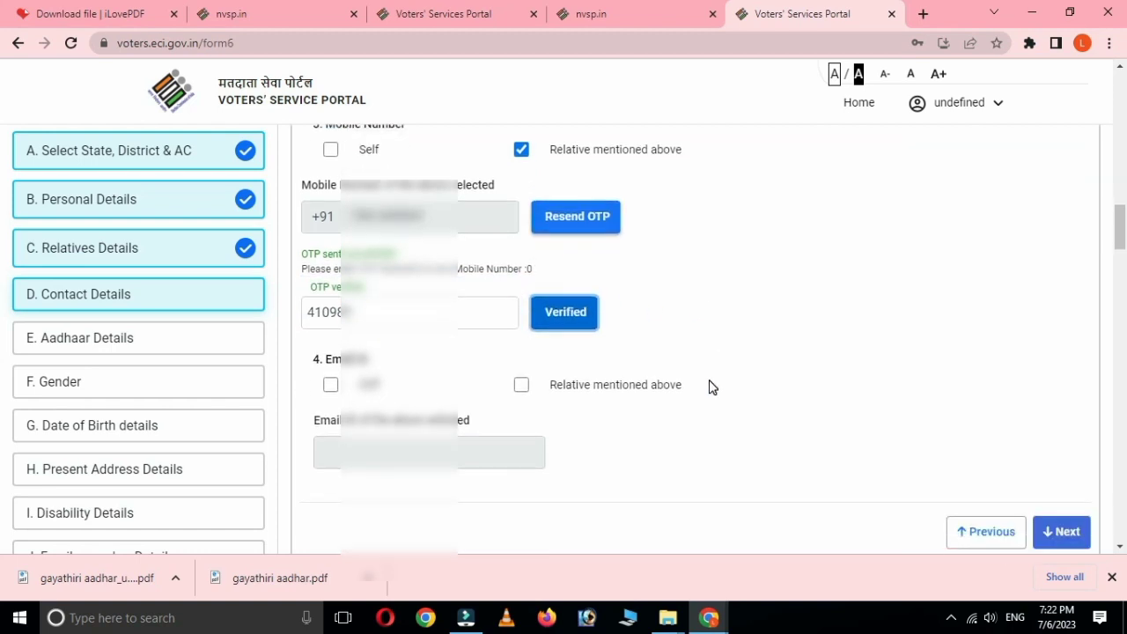
click(522, 384)
click(383, 451)
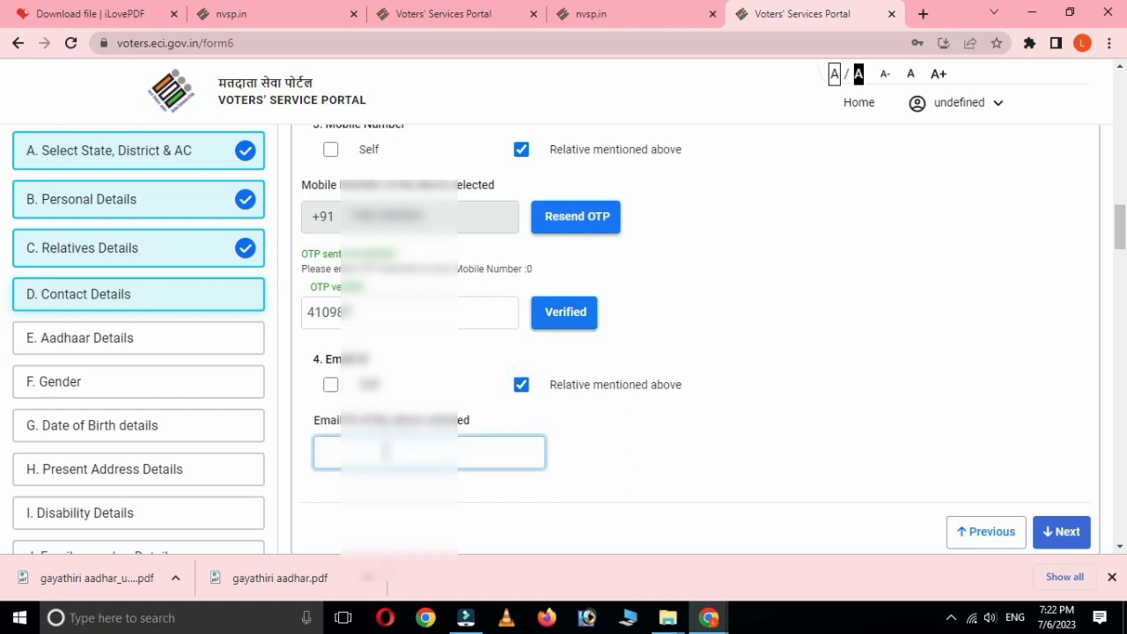
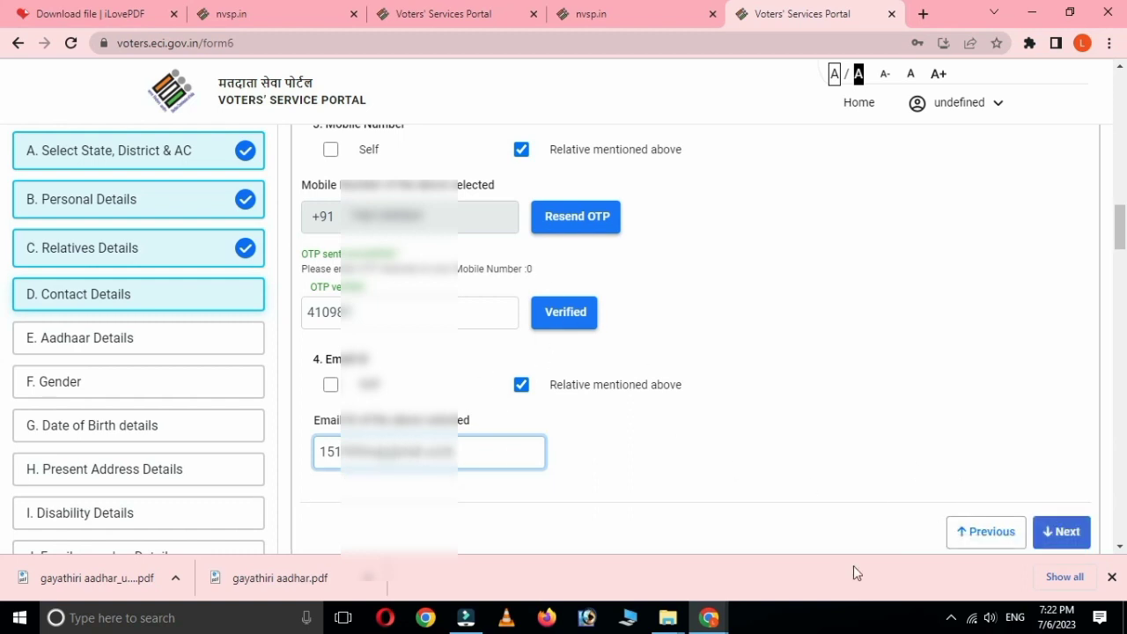
click(1064, 532)
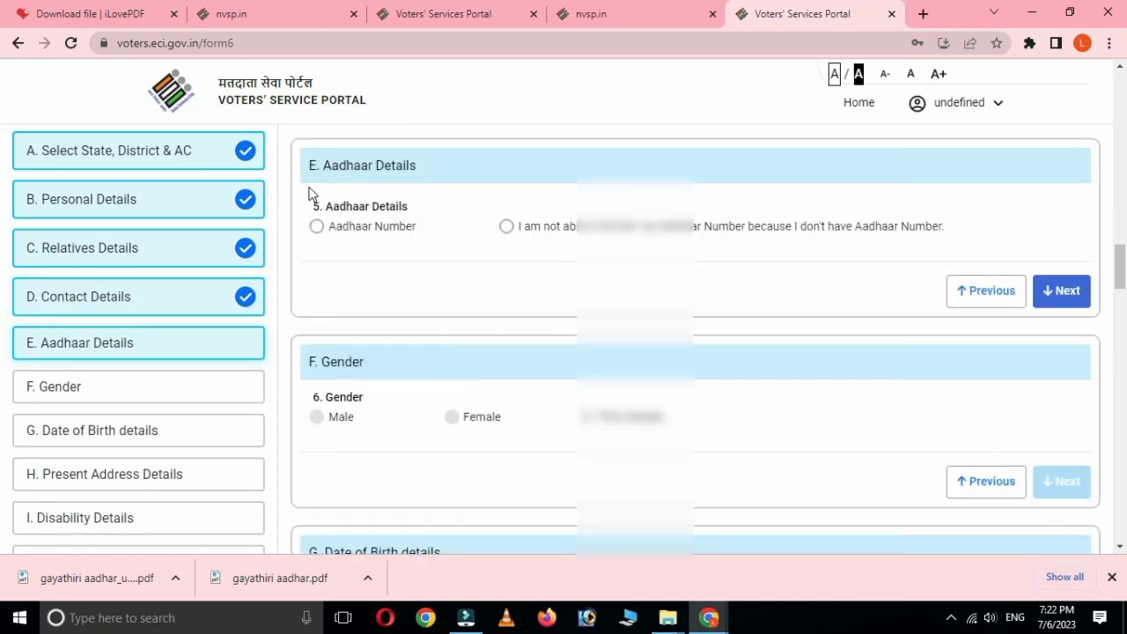
Step: Choose the Aadhaar Number option, enter the Aadhaar number, and complete Aadhaar Details
click(317, 227)
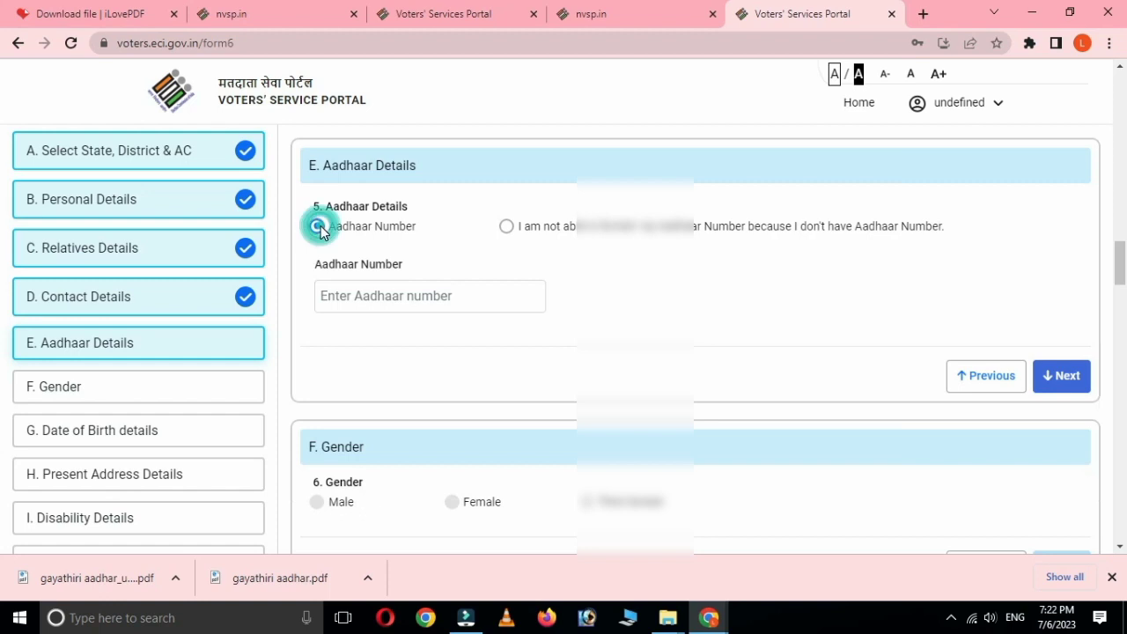
click(357, 296)
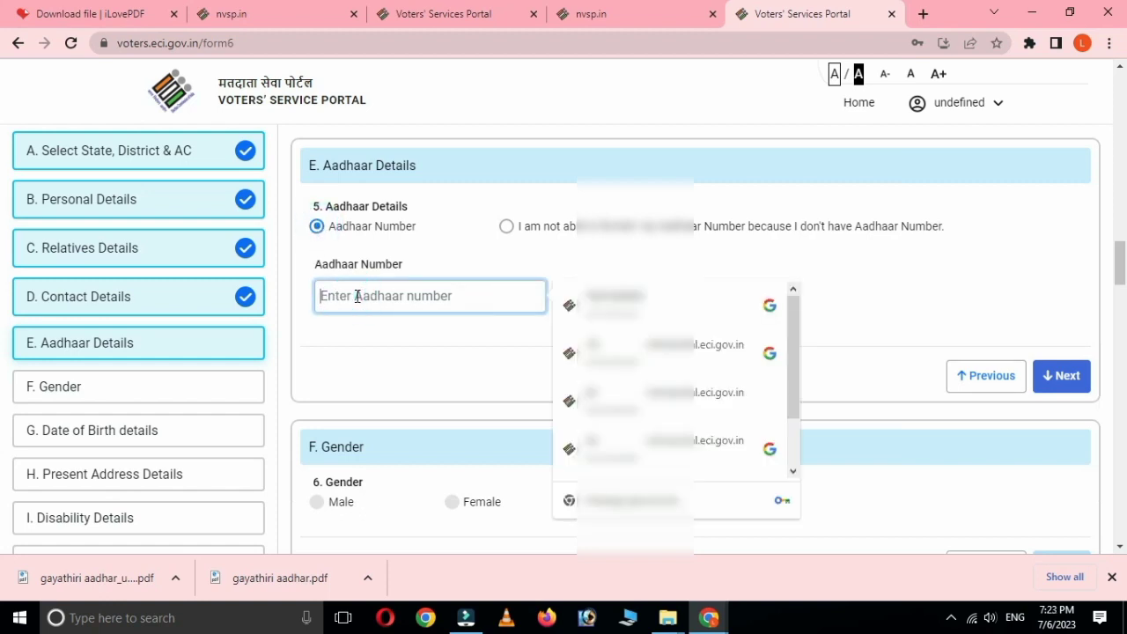
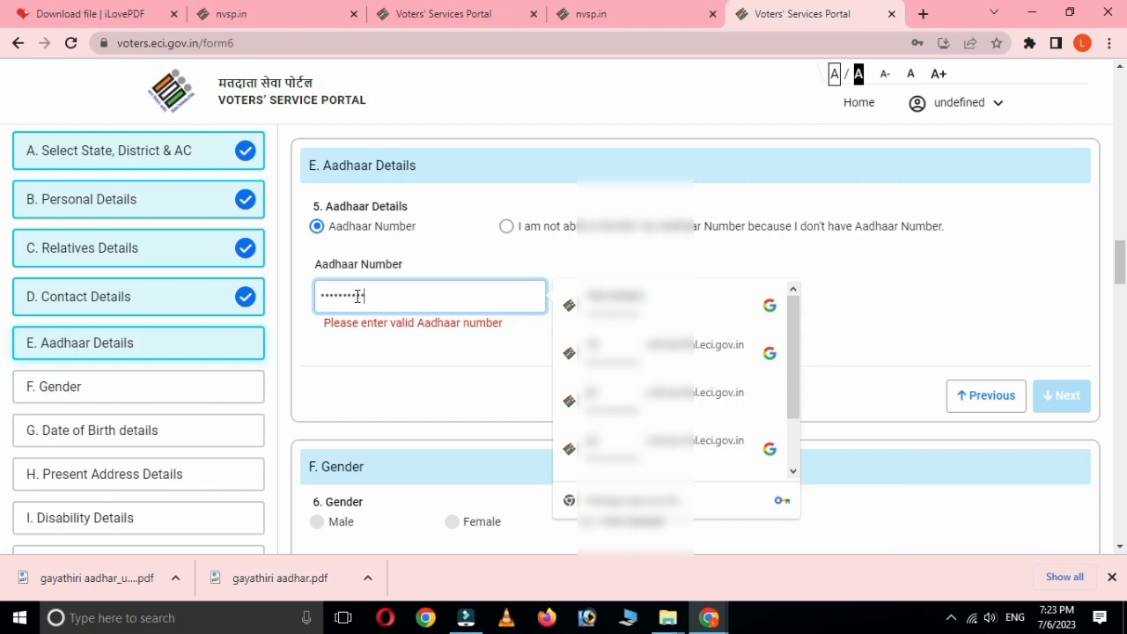
click(400, 352)
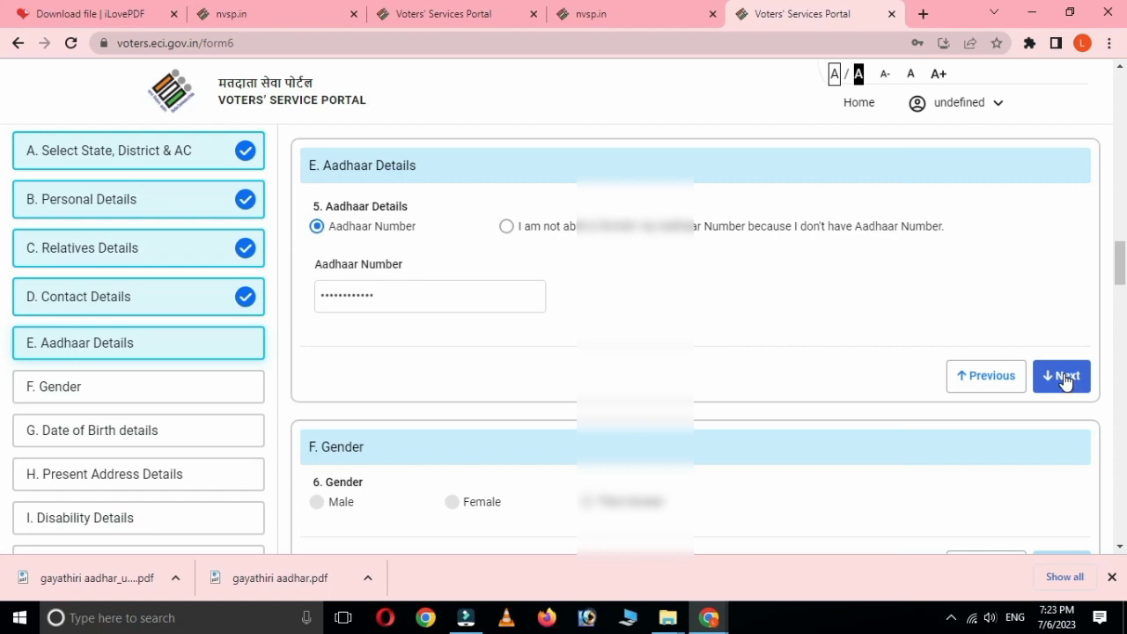
click(1064, 376)
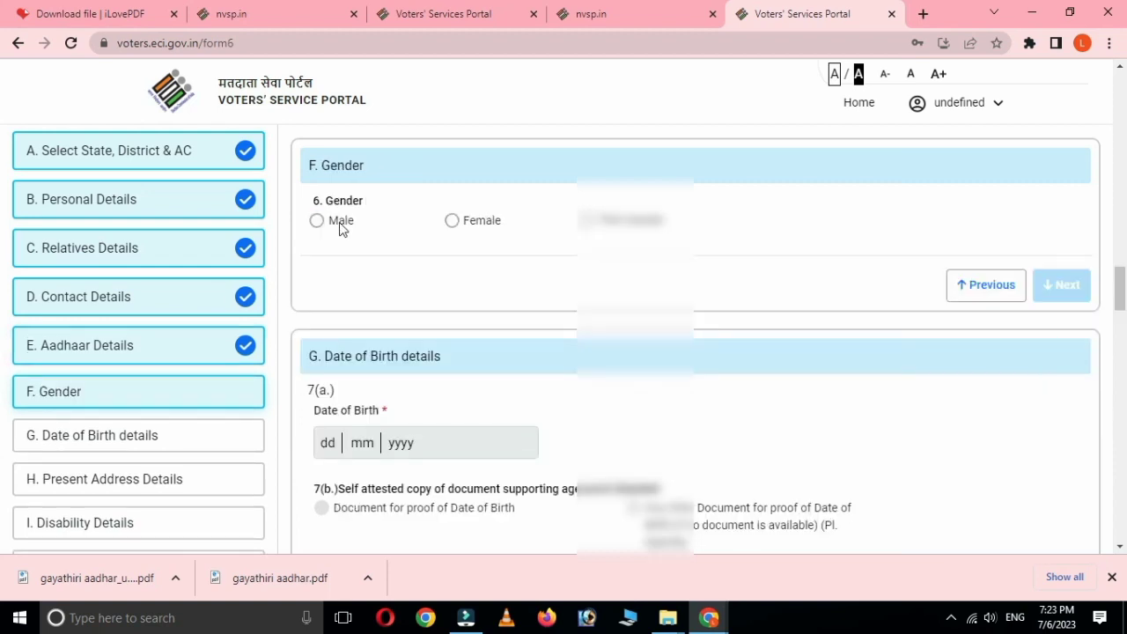
click(452, 220)
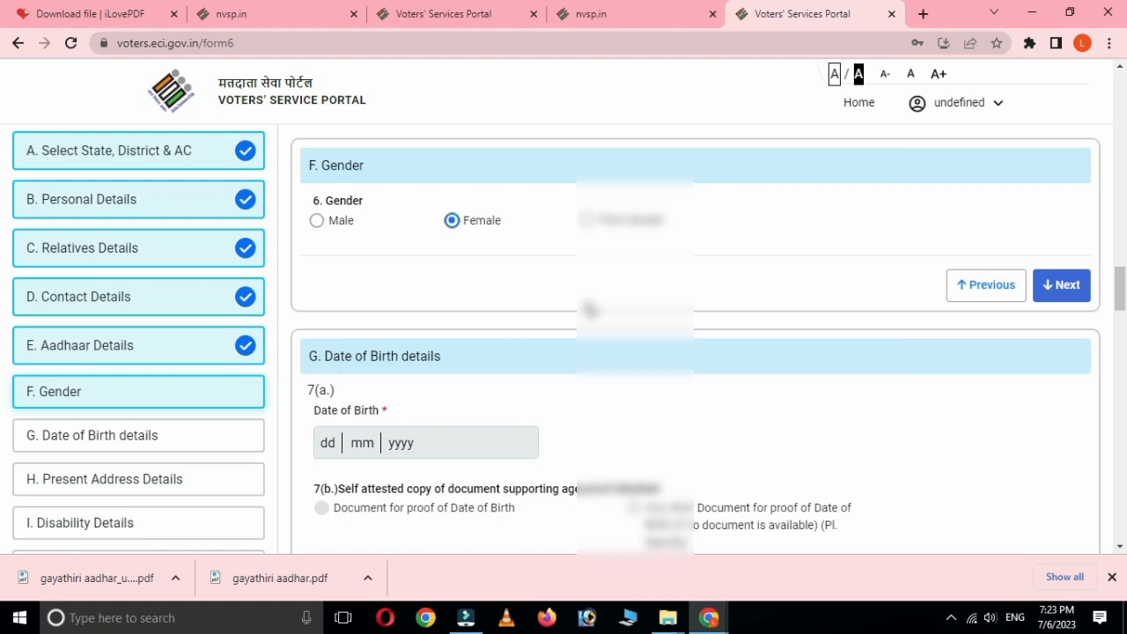
click(1066, 285)
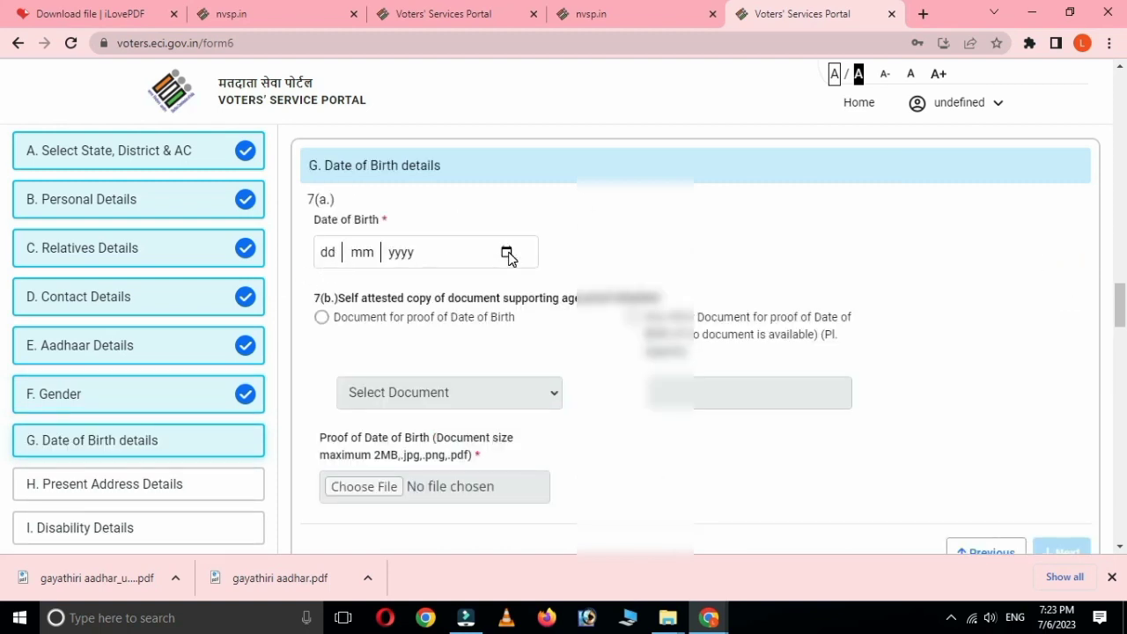
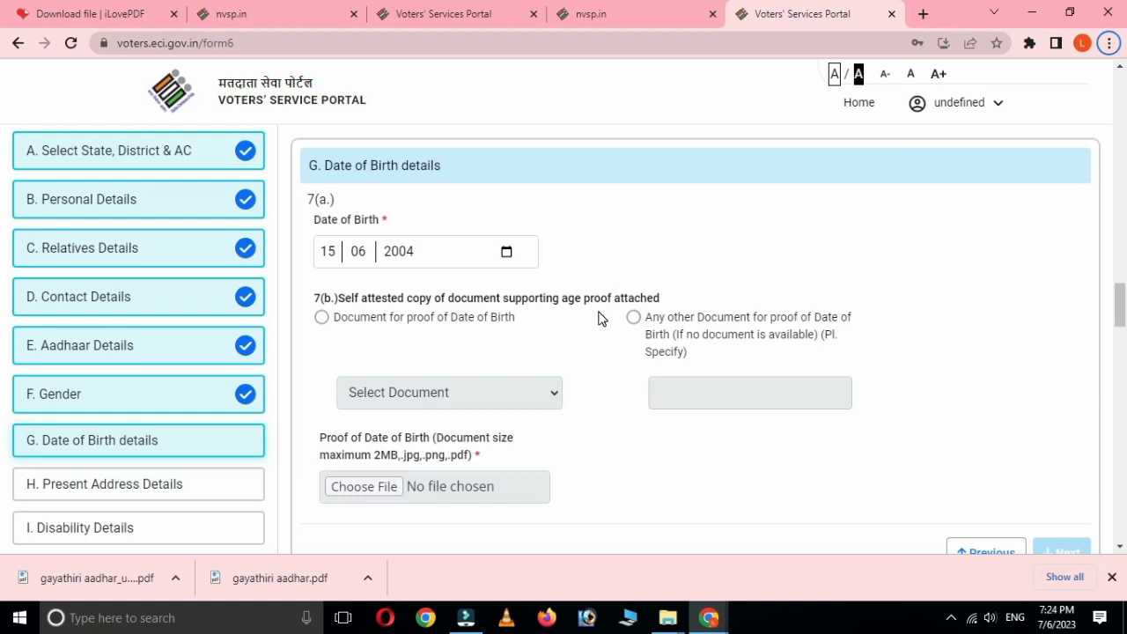
Step: Upload the unlocked Aadhaar Card PDF as date-of-birth proof and continue to Present Address
click(321, 317)
click(476, 397)
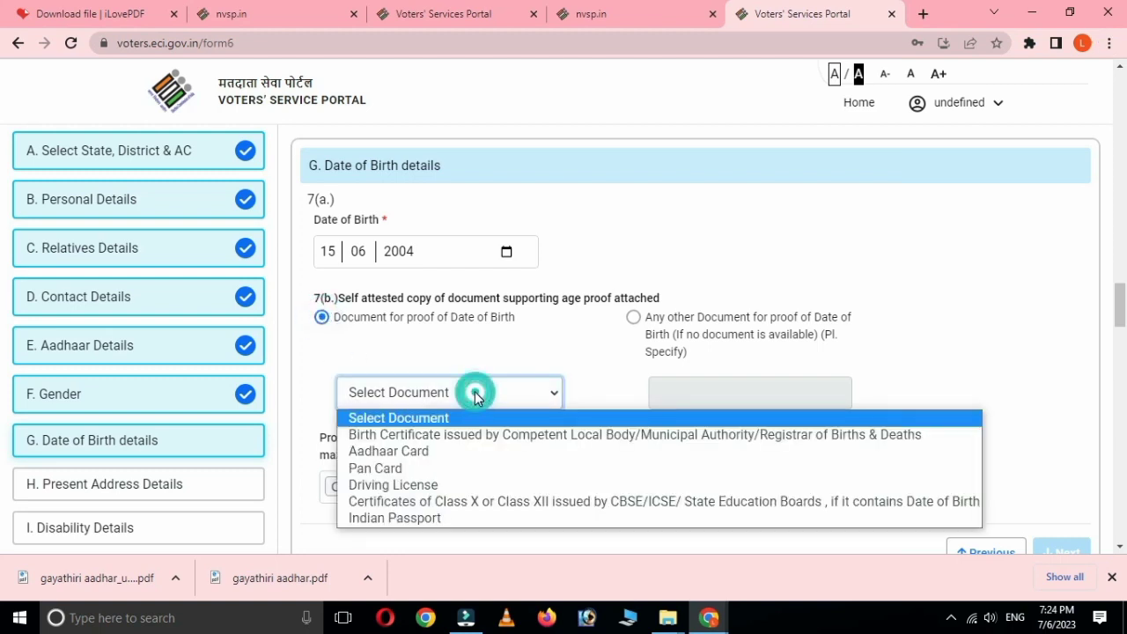
click(416, 451)
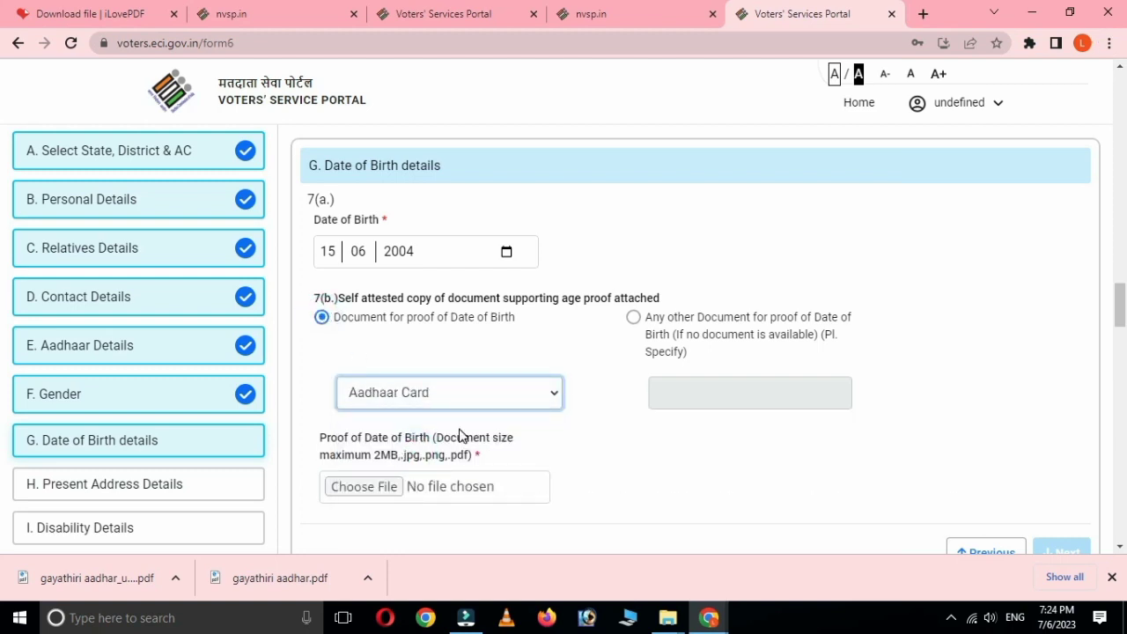
scroll(461, 441, down, 1)
click(361, 405)
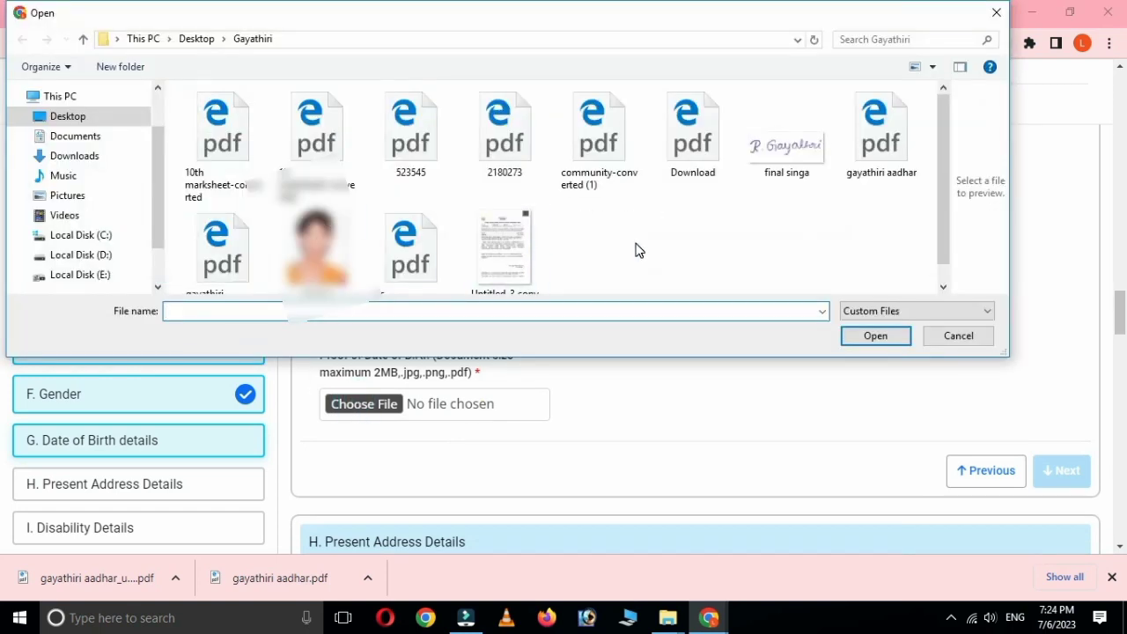
scroll(778, 233, down, 1)
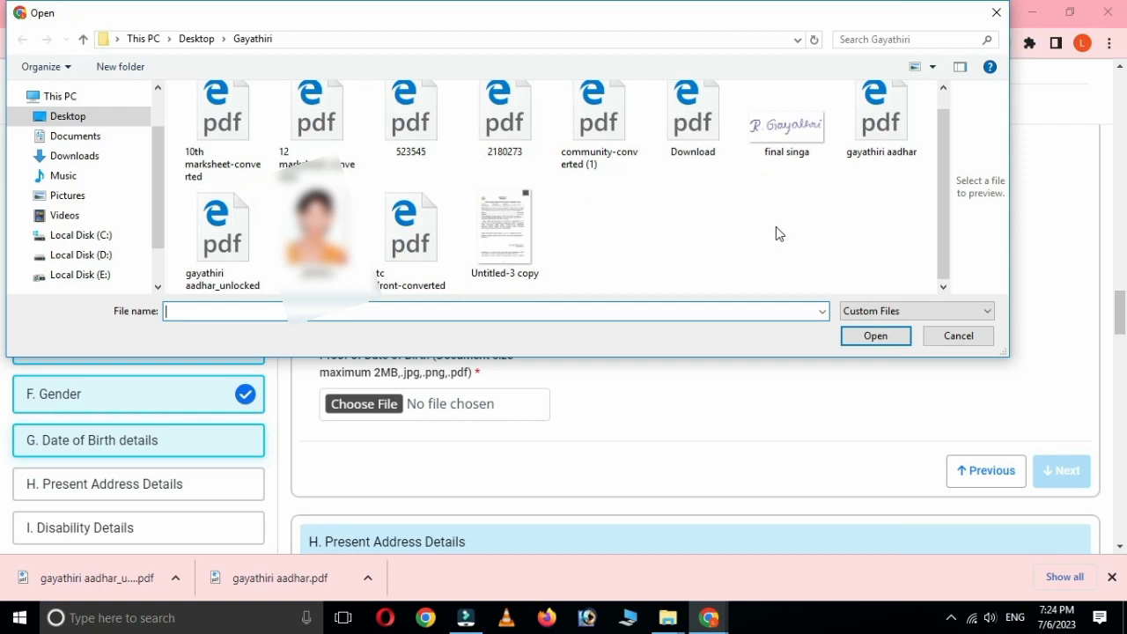
click(216, 251)
click(876, 336)
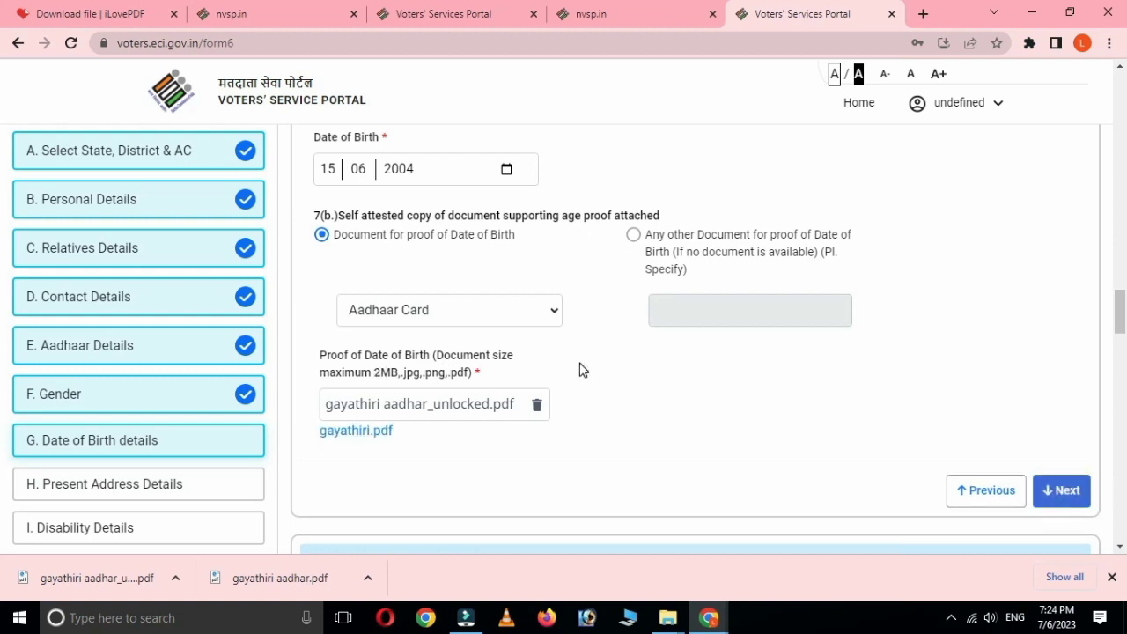
scroll(578, 370, up, 1)
scroll(577, 379, down, 2)
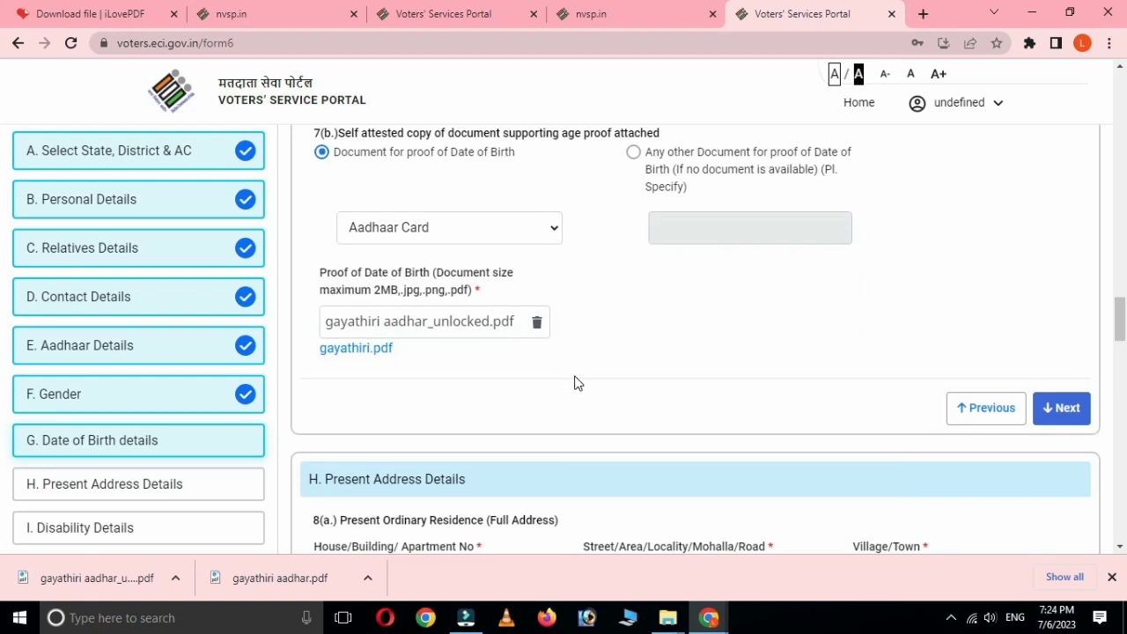
click(1060, 410)
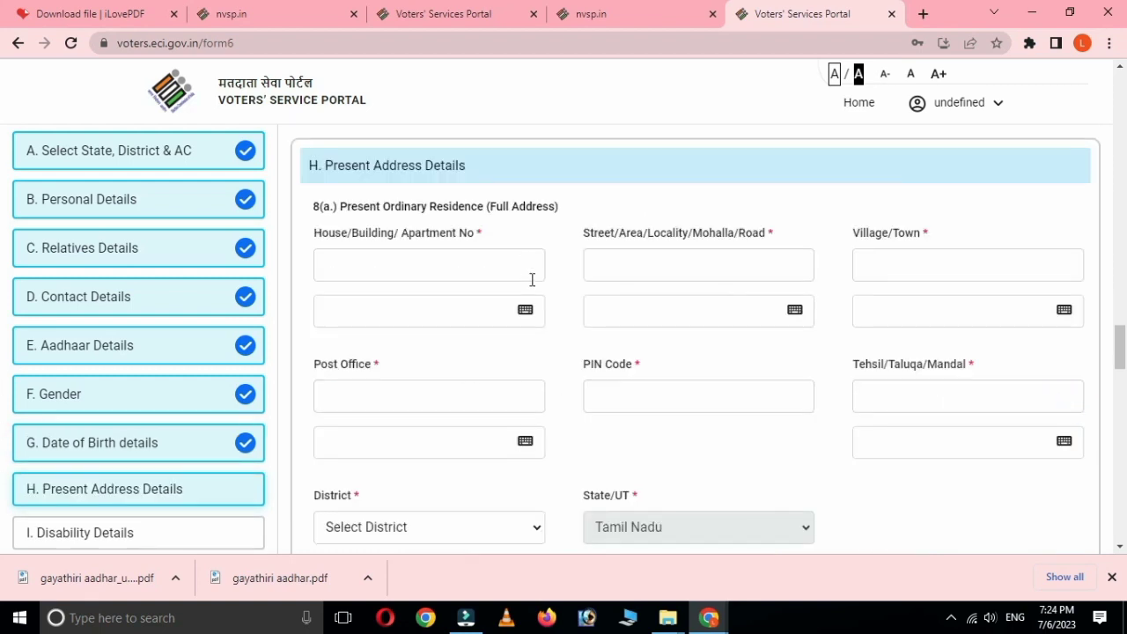
Step: Fill in the present address house number, street and village/town, each with Tamil versions
click(409, 266)
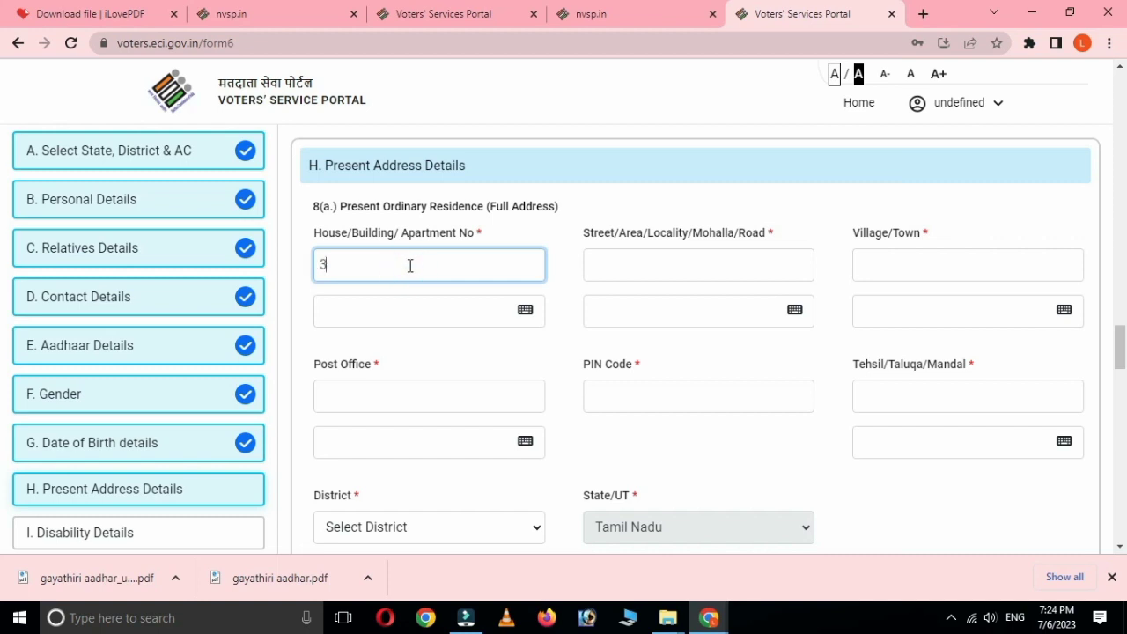
click(617, 264)
text(Curch)
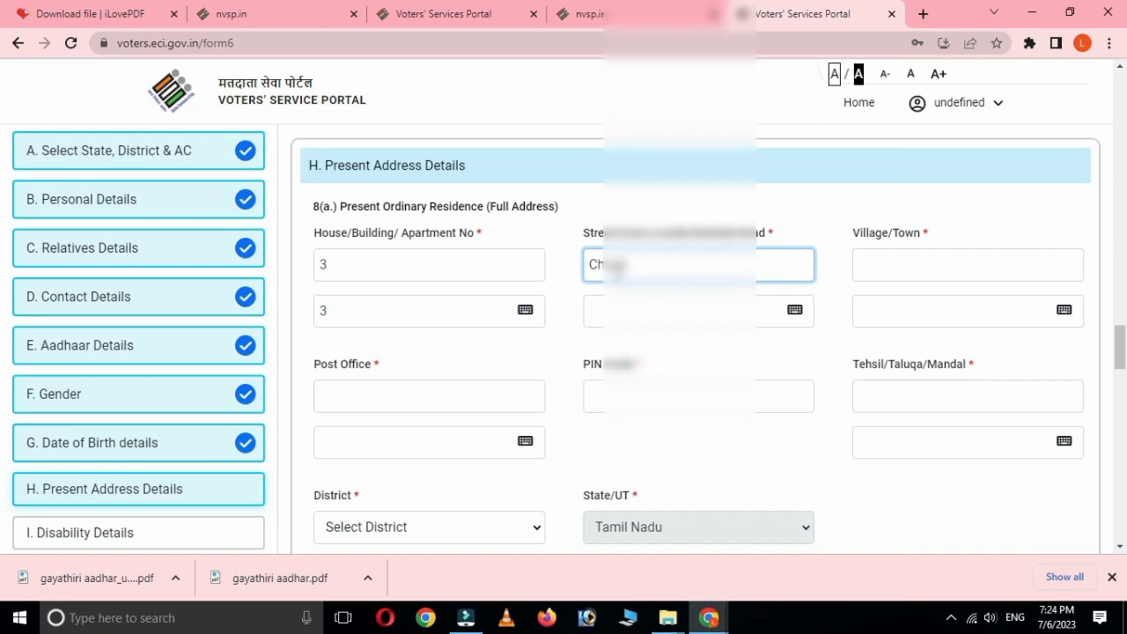
text(ad)
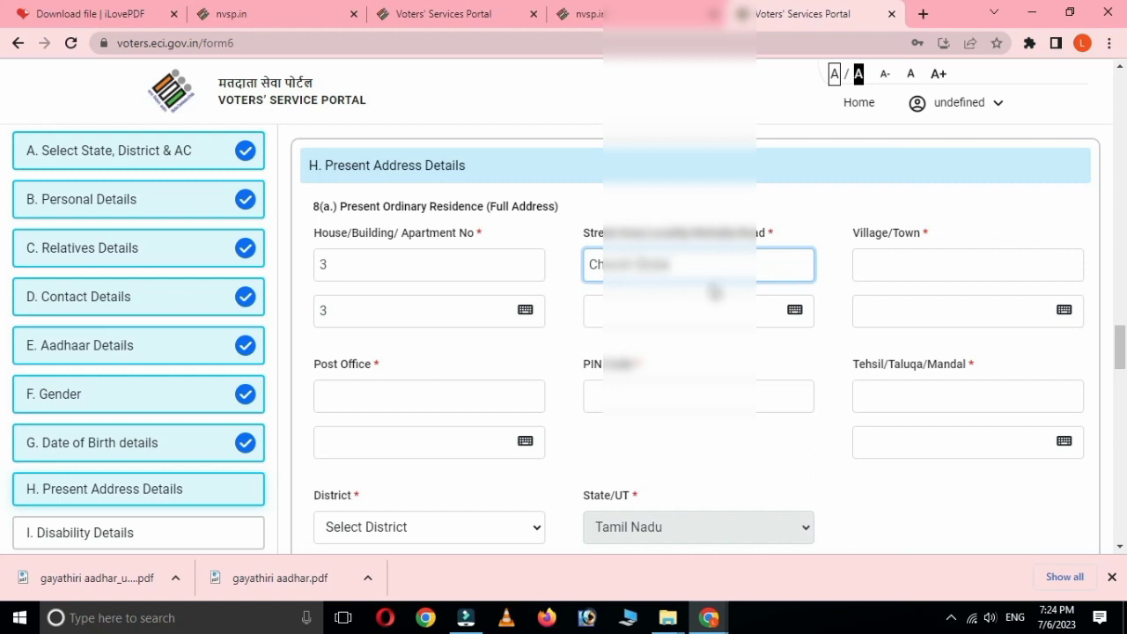
text(andavas)
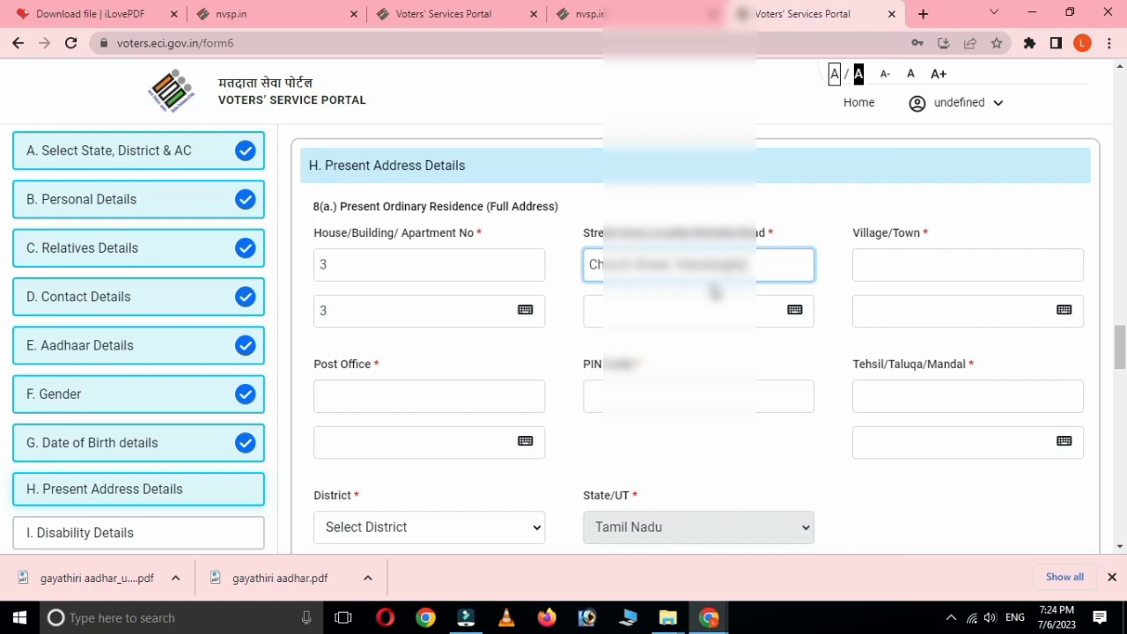
text(ra)
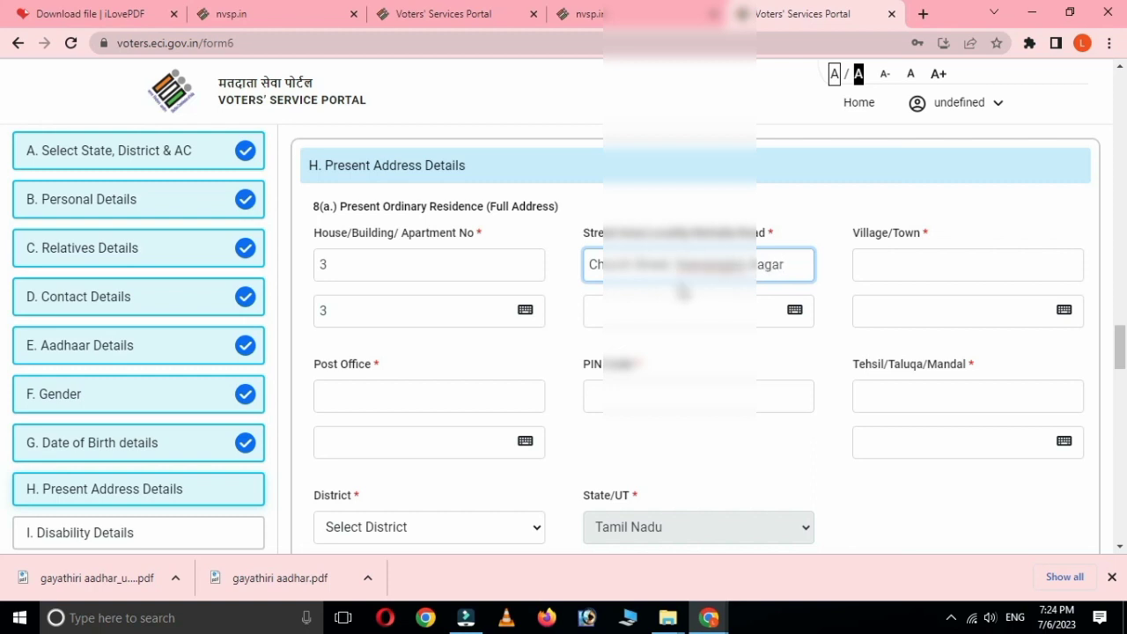
click(898, 262)
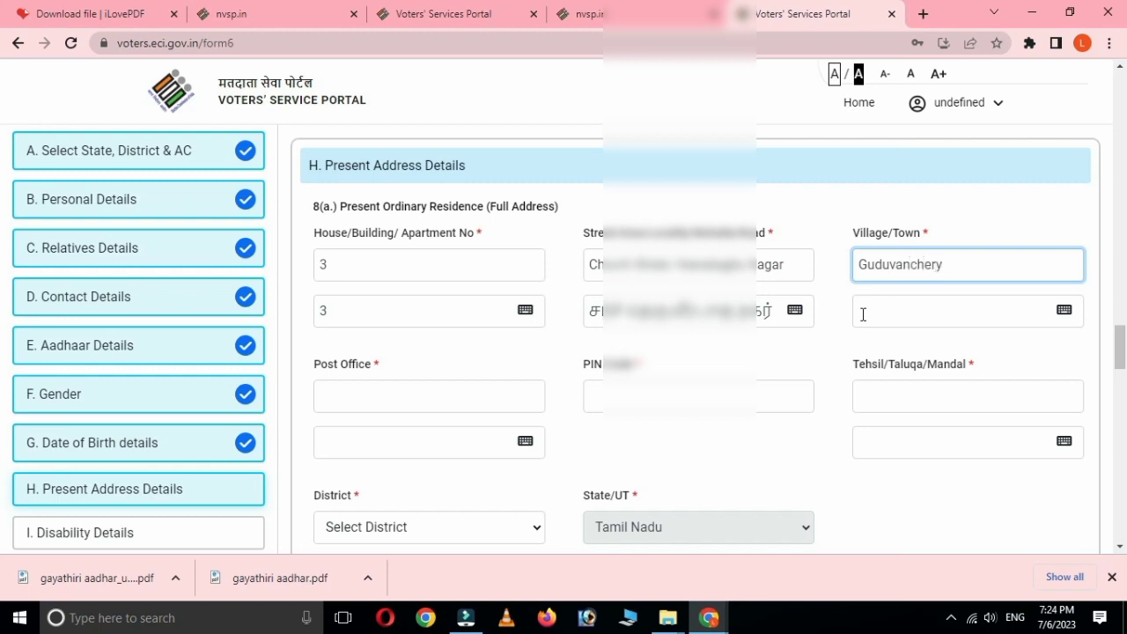
click(842, 329)
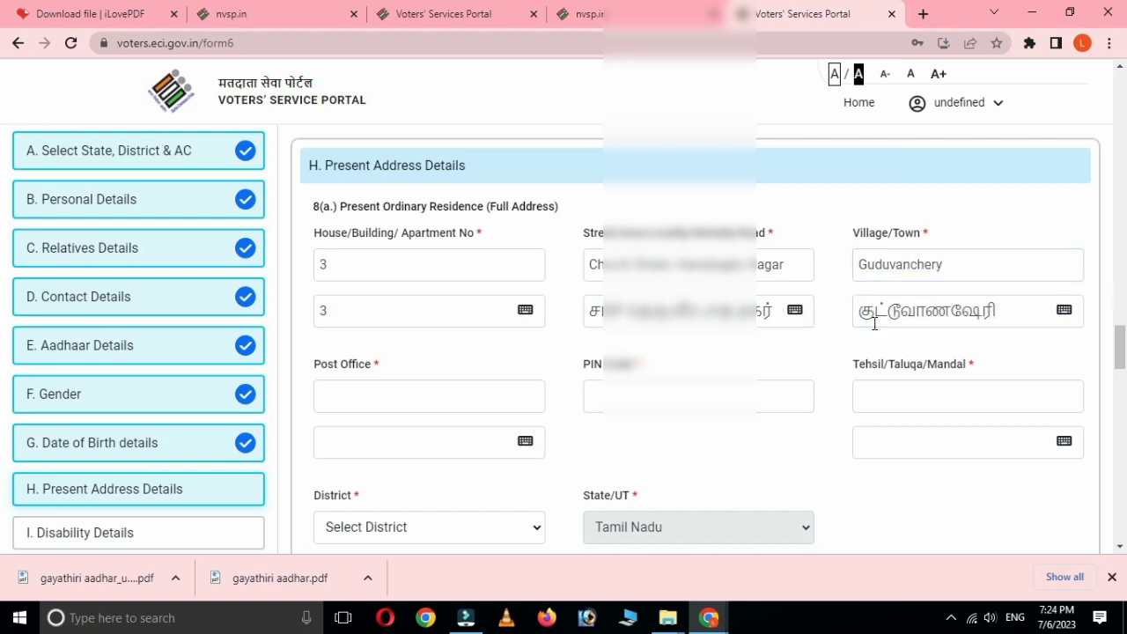
Step: In a new tab, search for the Google Tamil input tool and open Google Input Tools
key(ctrl+t)
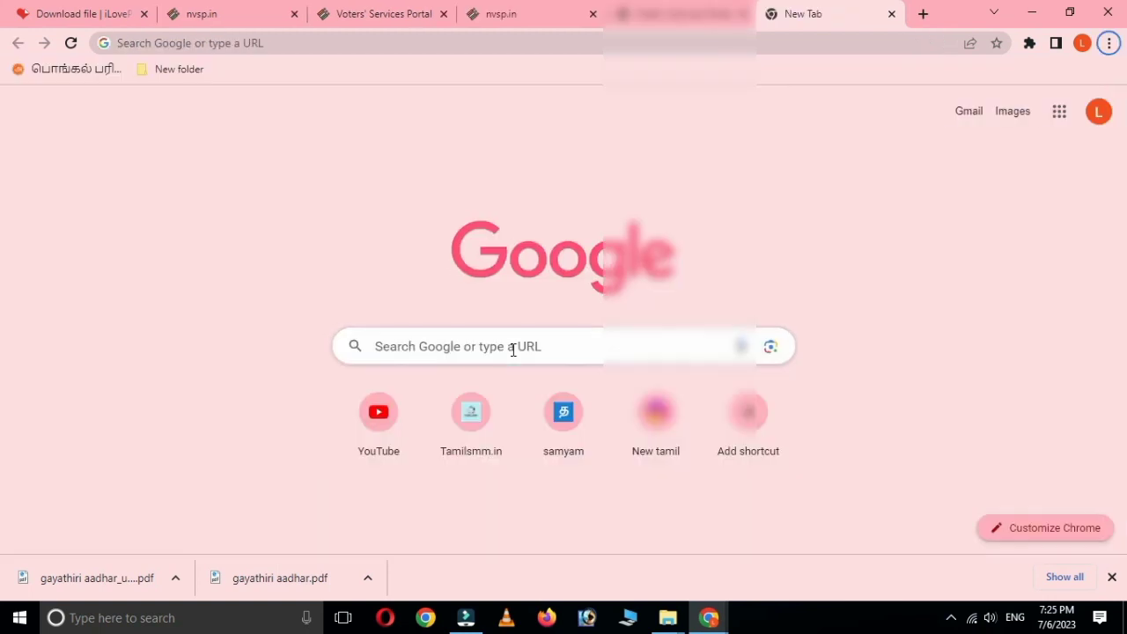
click(514, 349)
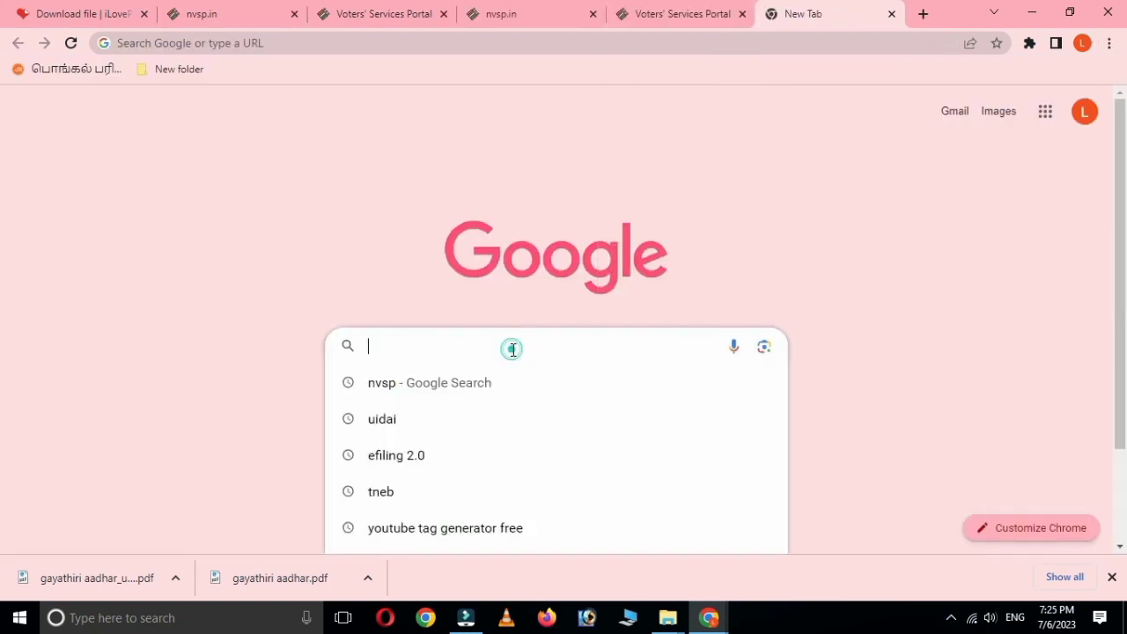
text(google)
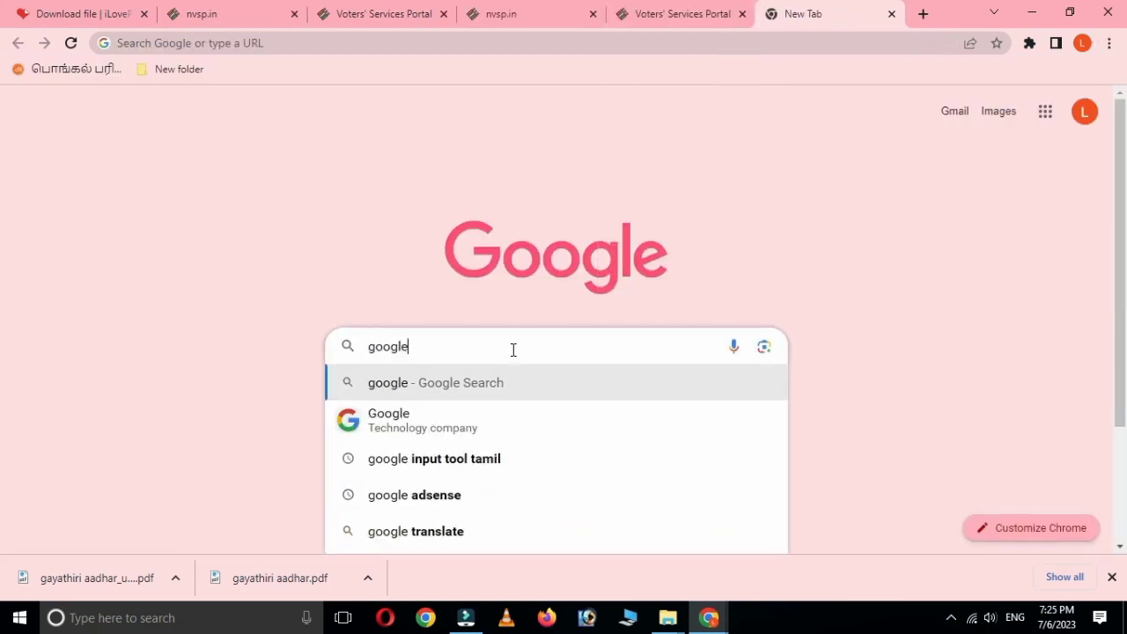
click(475, 466)
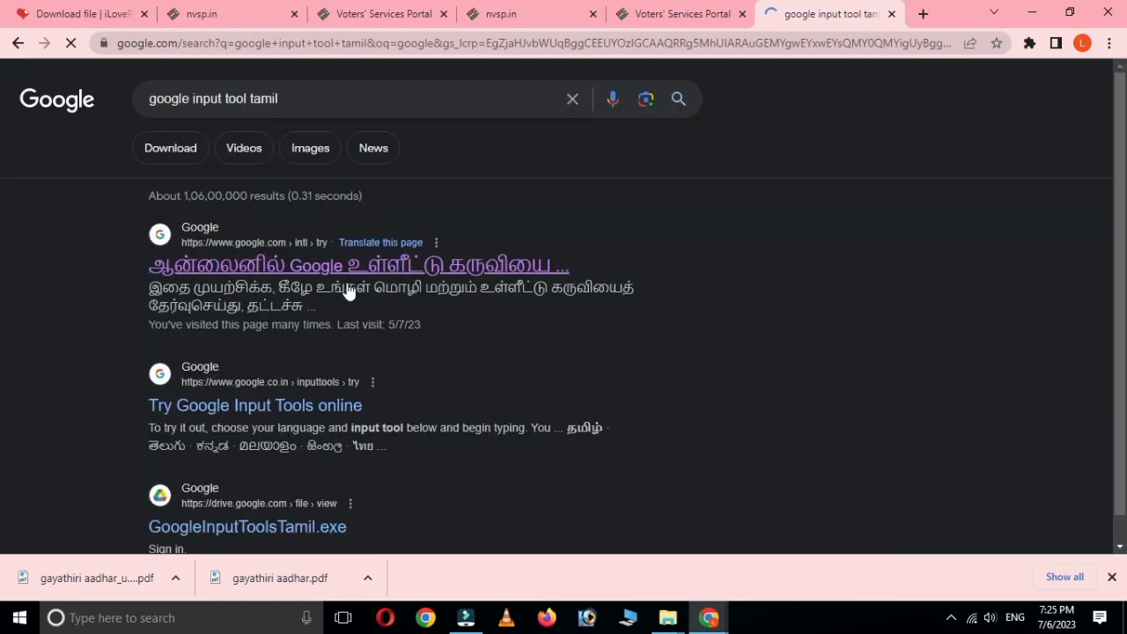
click(339, 268)
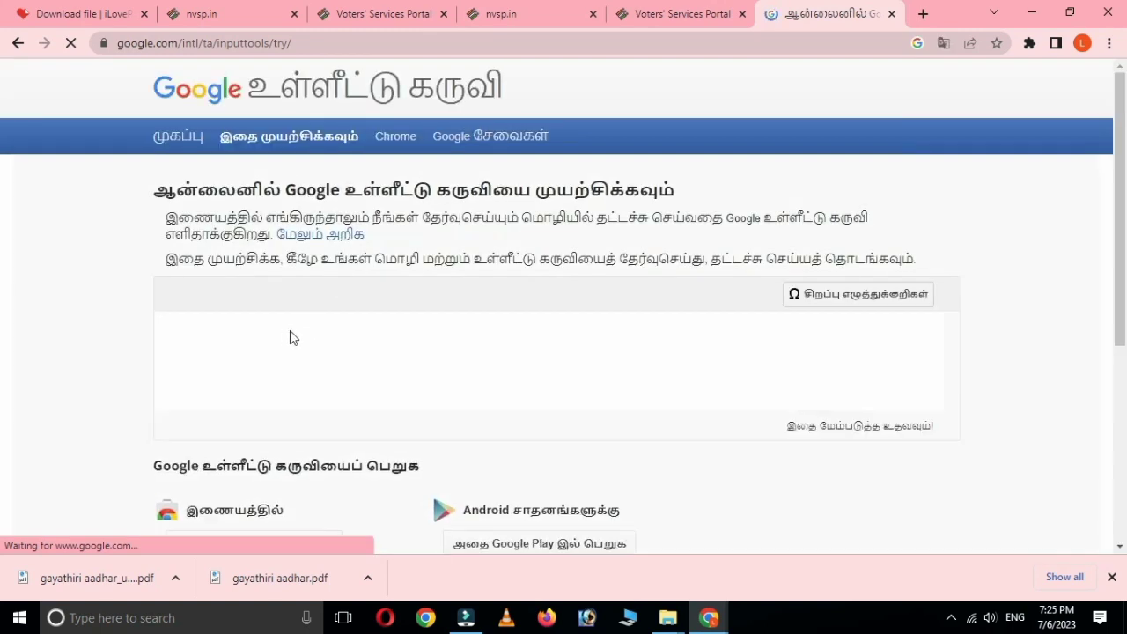
Step: Type 'gooduvanchery', accept the Tamil spelling கூடுவாஞ்சேரி and select it for copying
click(238, 352)
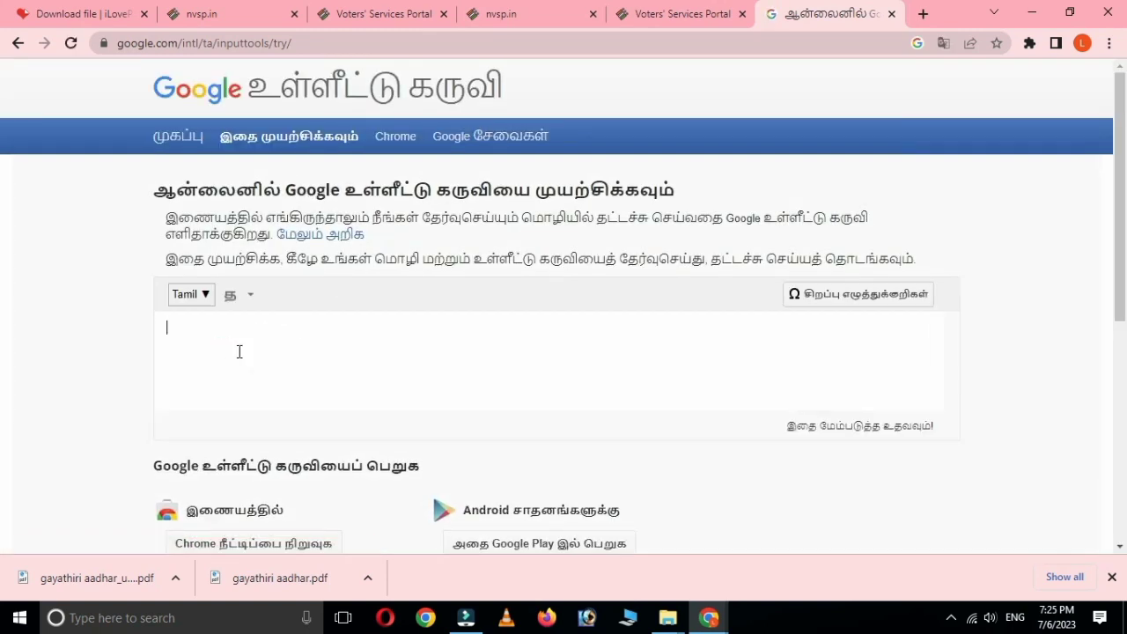
text(goo)
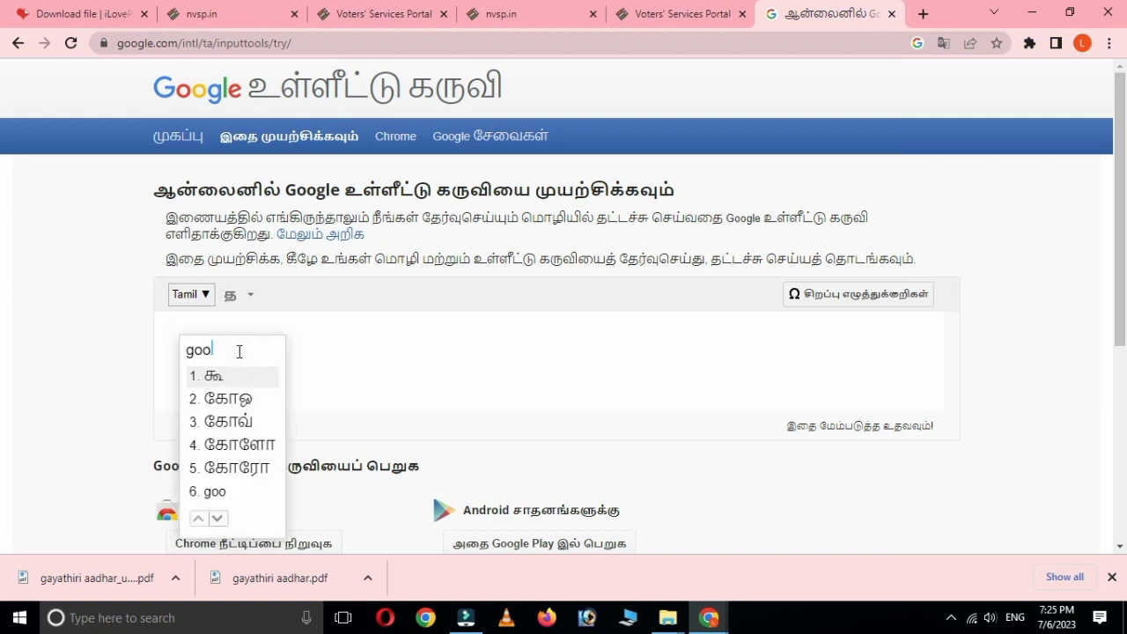
text(duvanchery)
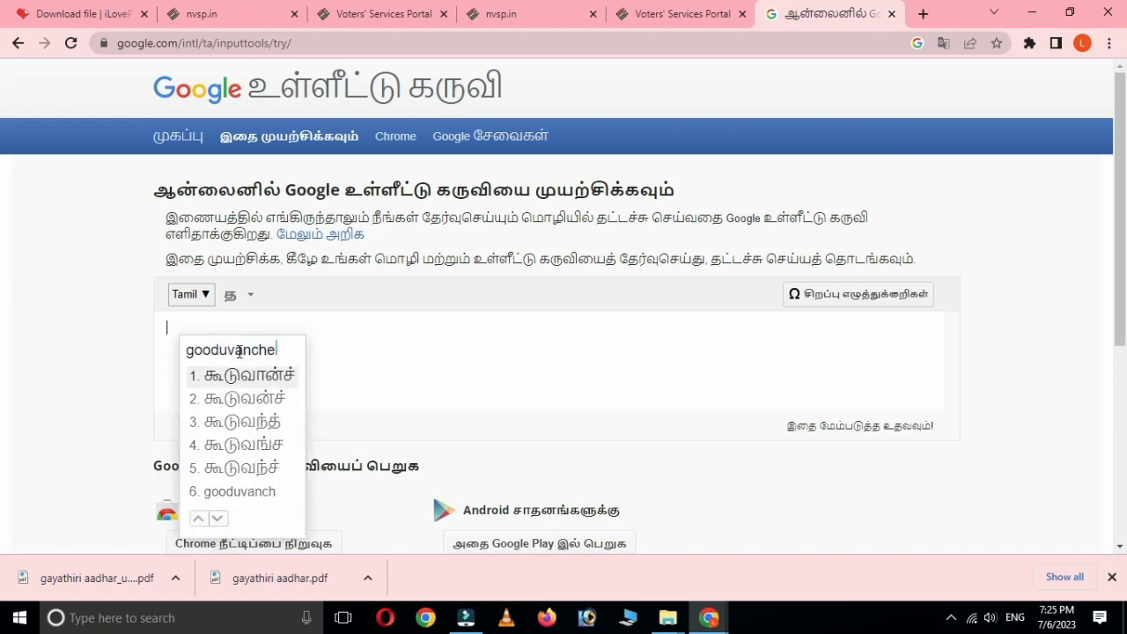
click(277, 378)
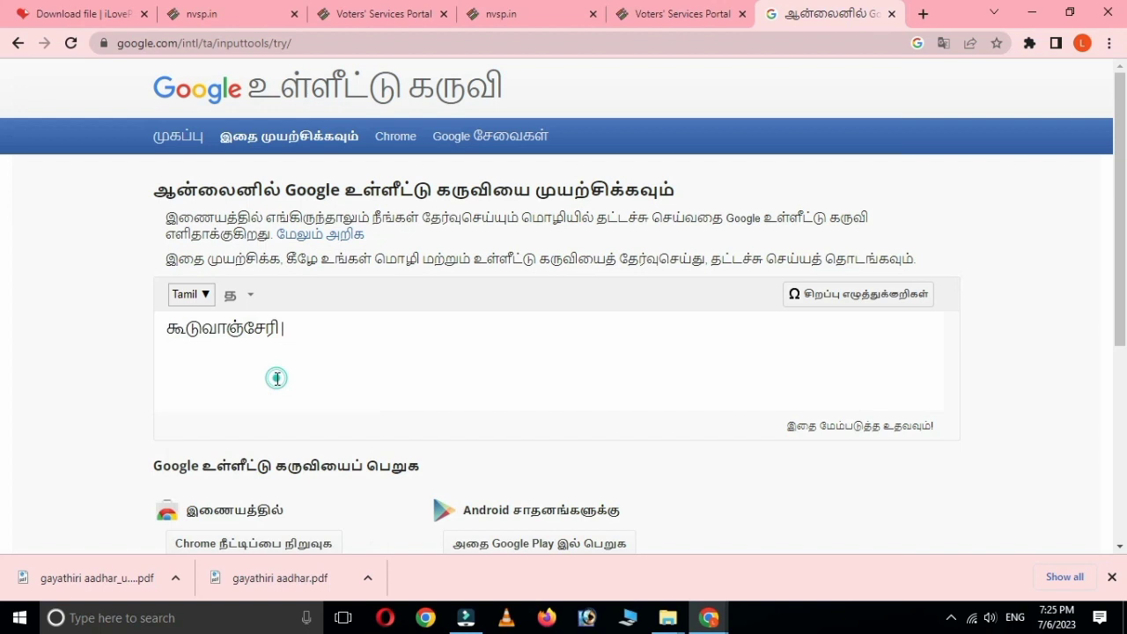
drag(285, 328, 159, 328)
key(ctrl+c)
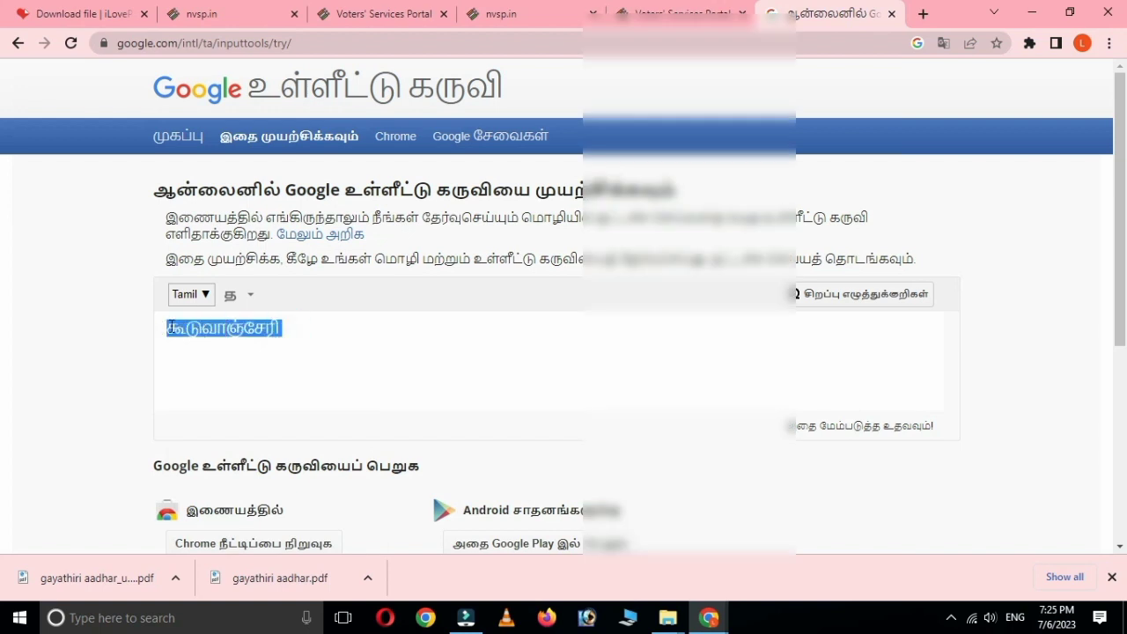
Step: Back on the form, replace the wrong Tamil village name with கூடுவாஞ்சேரி
click(678, 13)
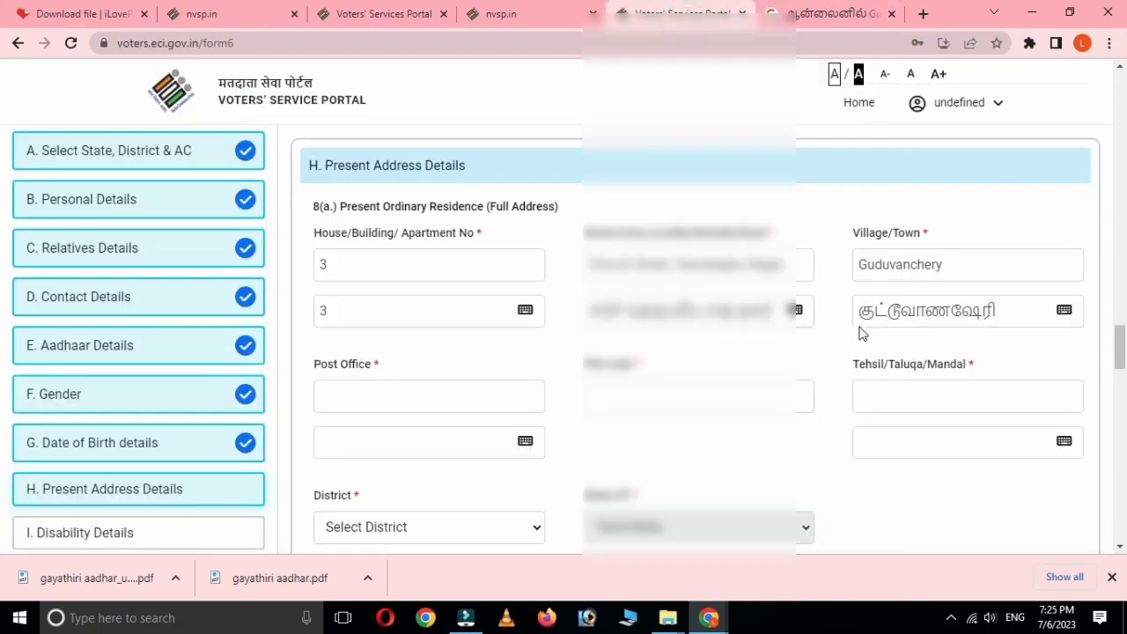
double_click(1013, 310)
key(ctrl+v)
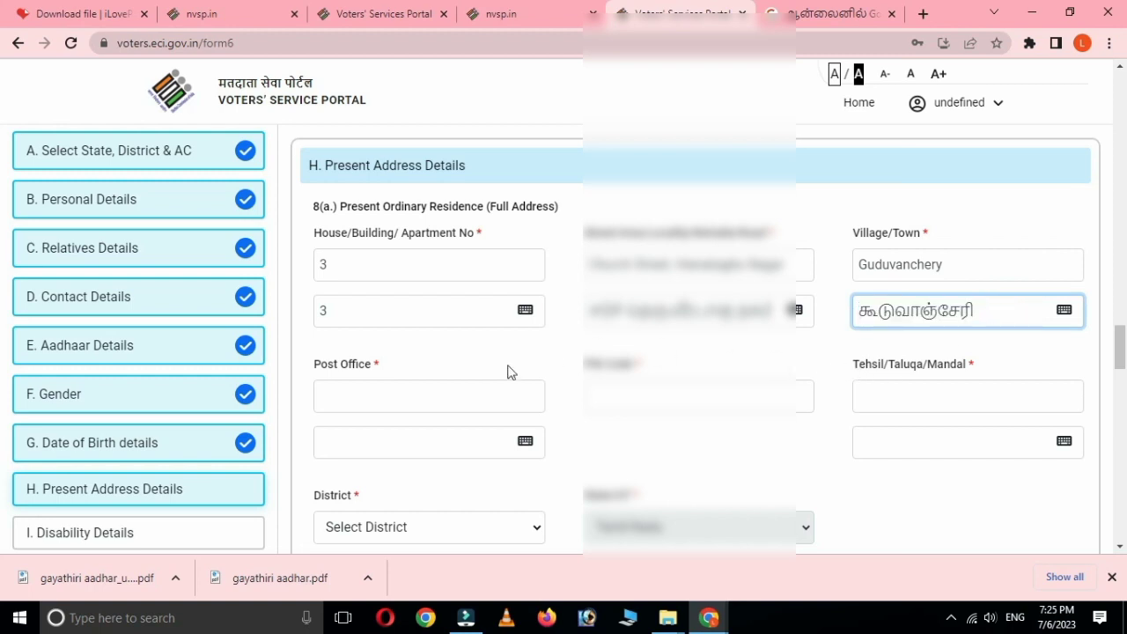
Step: Enter Post Office Guduvanchery, PIN Code 603202 and Tehsil Vandalur
click(357, 394)
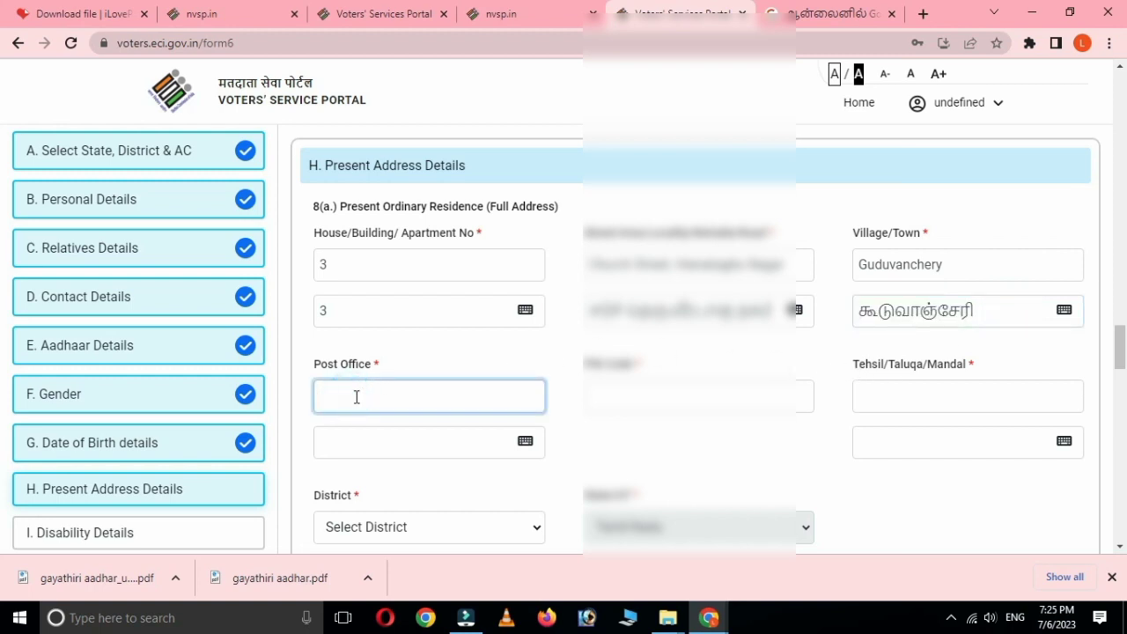
text(Guduvanchery)
click(608, 398)
text(603202)
click(891, 396)
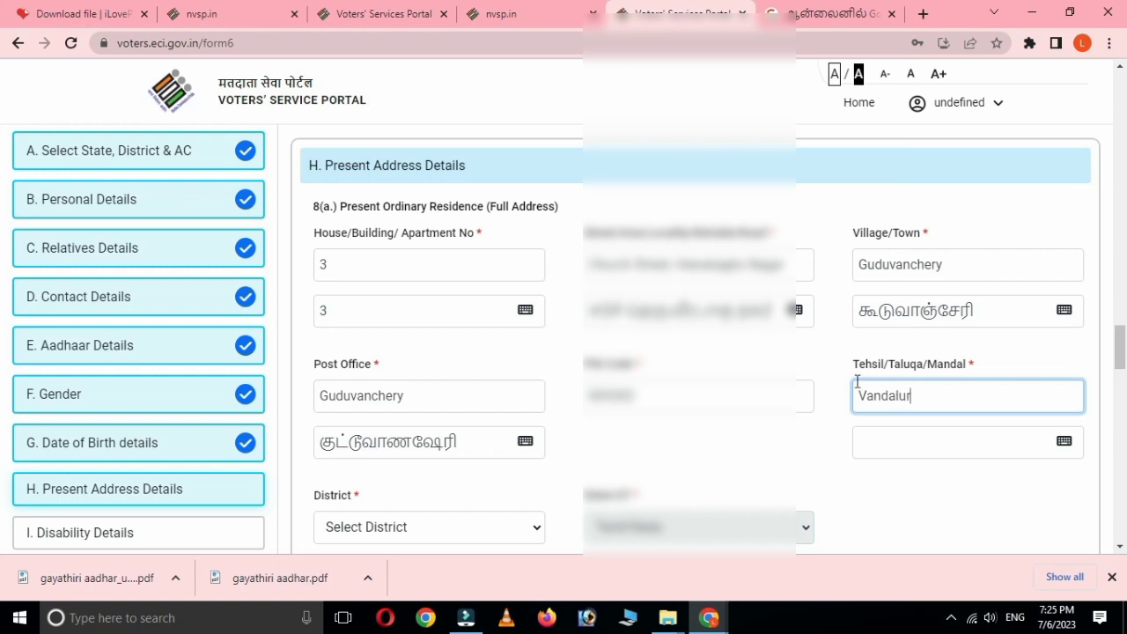
Step: Copy the Tamil village name கூடுவாஞ்சேரி into the Post Office Tamil box
scroll(828, 384, down, 1)
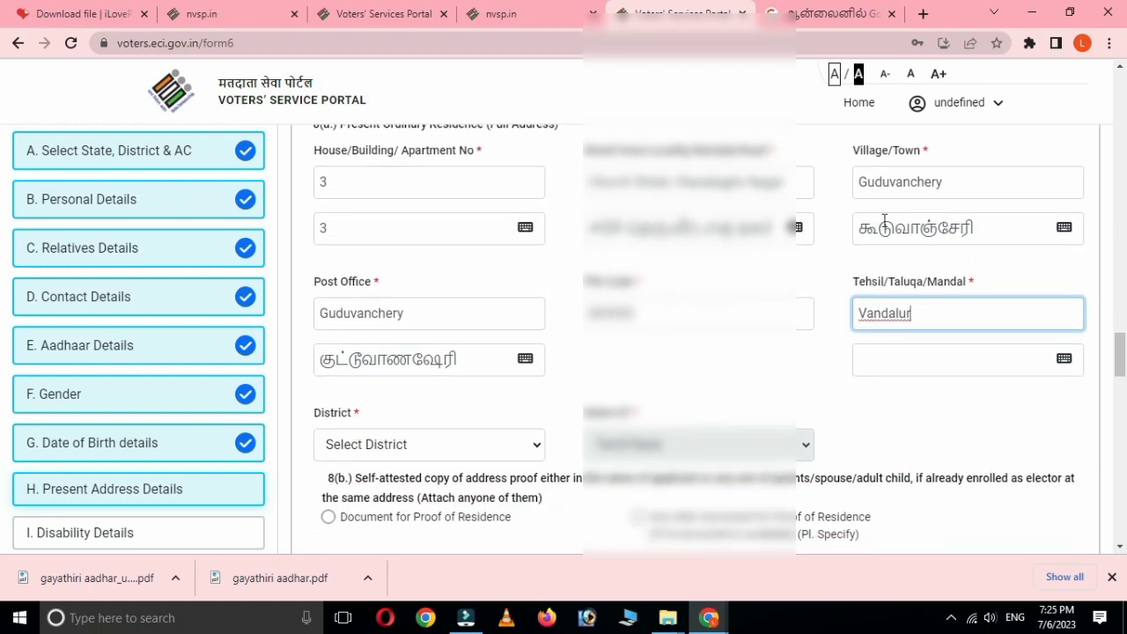
drag(857, 232, 989, 233)
key(ctrl+c)
double_click(456, 358)
key(ctrl+v)
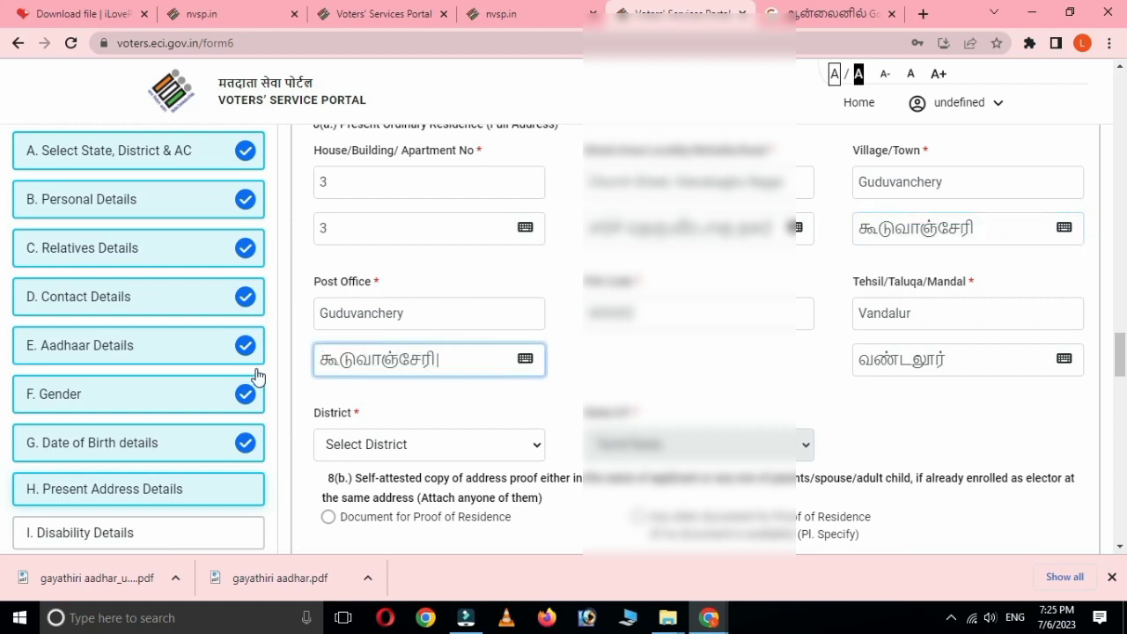
scroll(458, 432, down, 1)
Step: Set the District to Chengalpattu
click(414, 362)
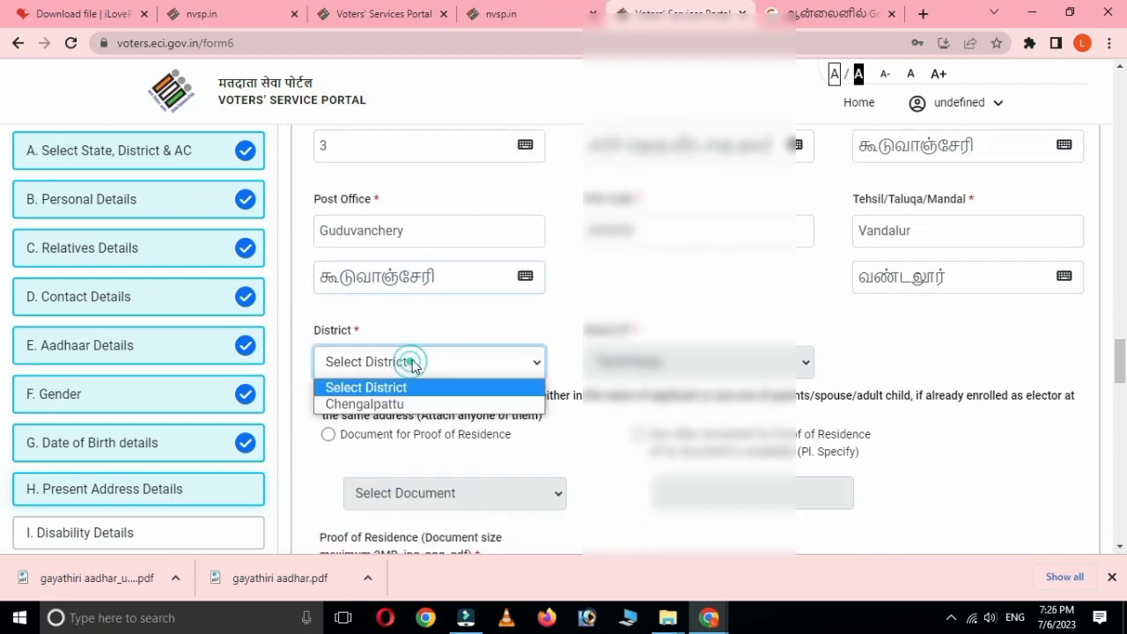
click(385, 403)
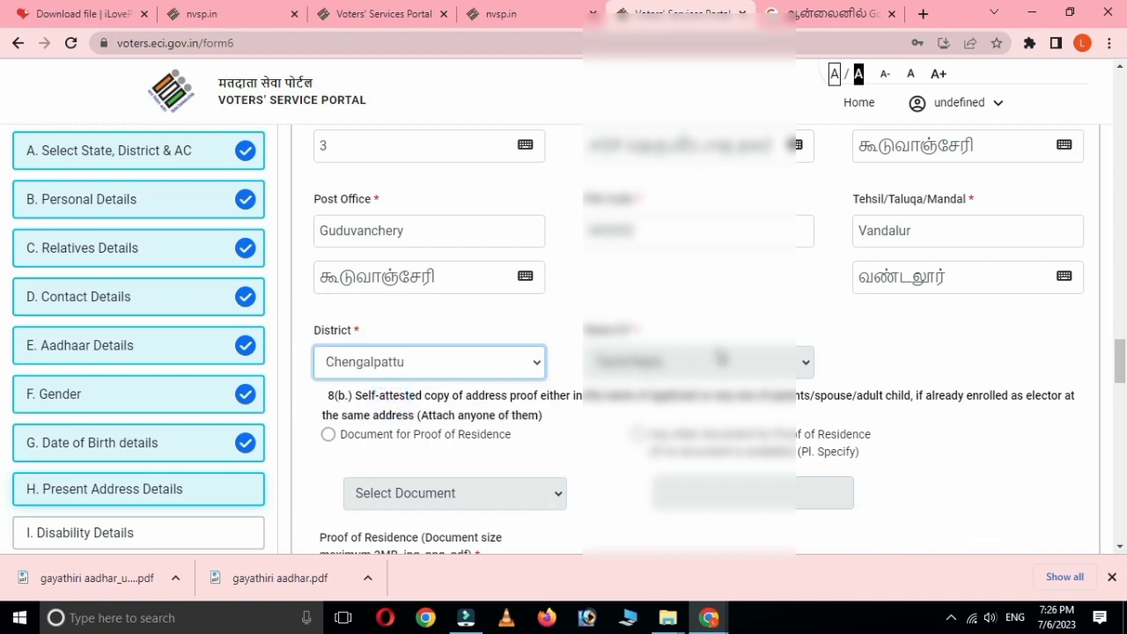
scroll(721, 360, down, 1)
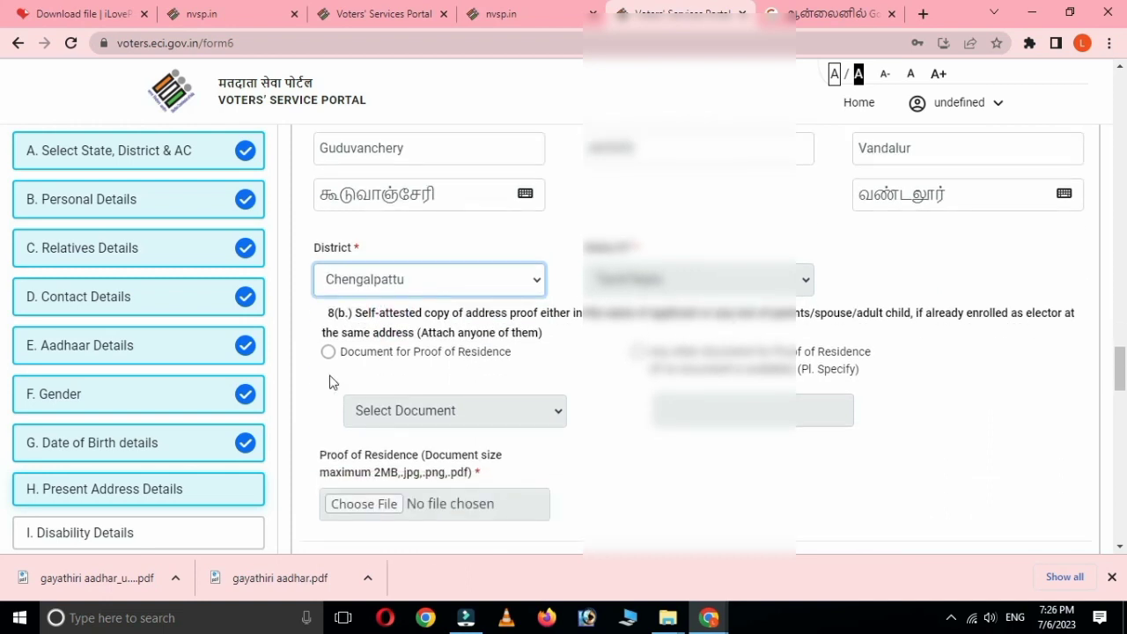
Step: Upload the Aadhaar Card PDF as proof of residence and continue to Disability Details
click(328, 353)
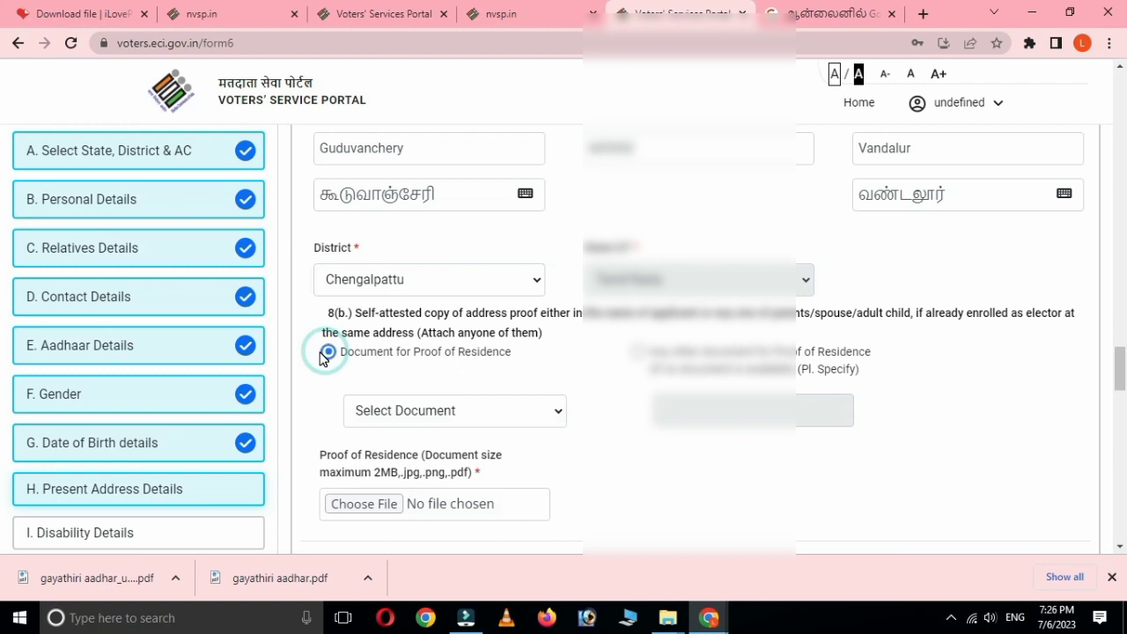
click(478, 410)
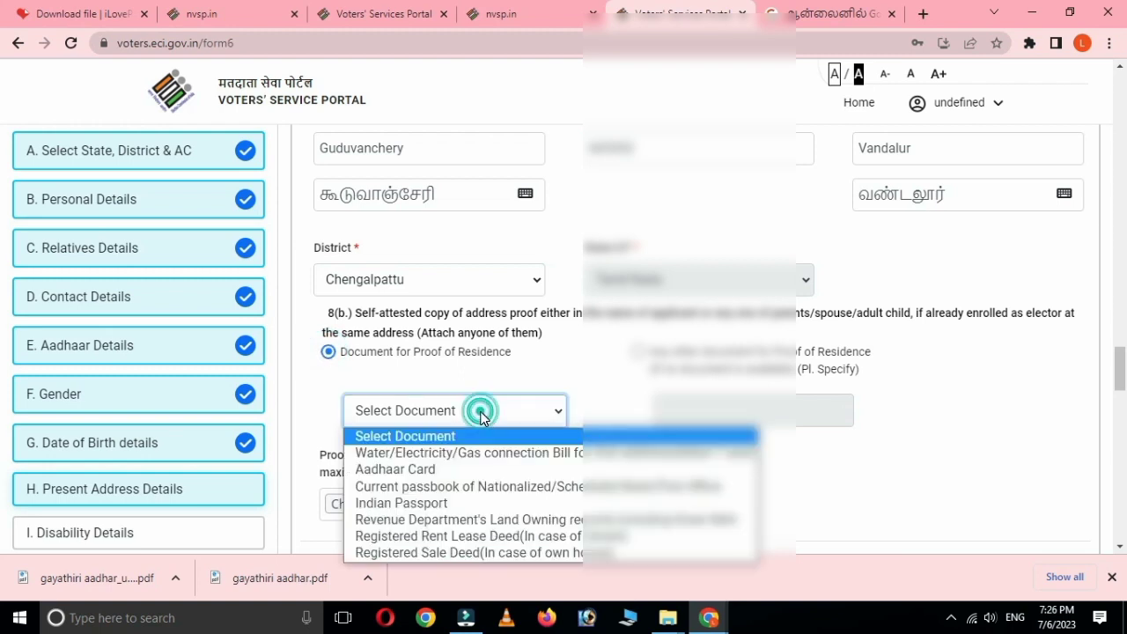
click(430, 470)
scroll(565, 439, down, 1)
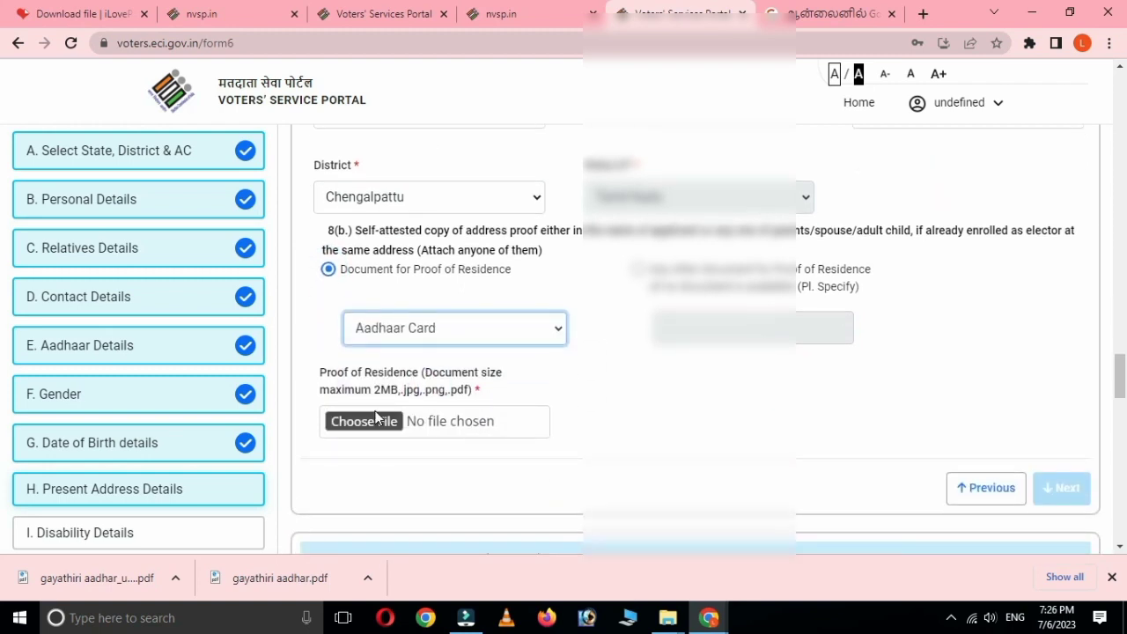
click(368, 423)
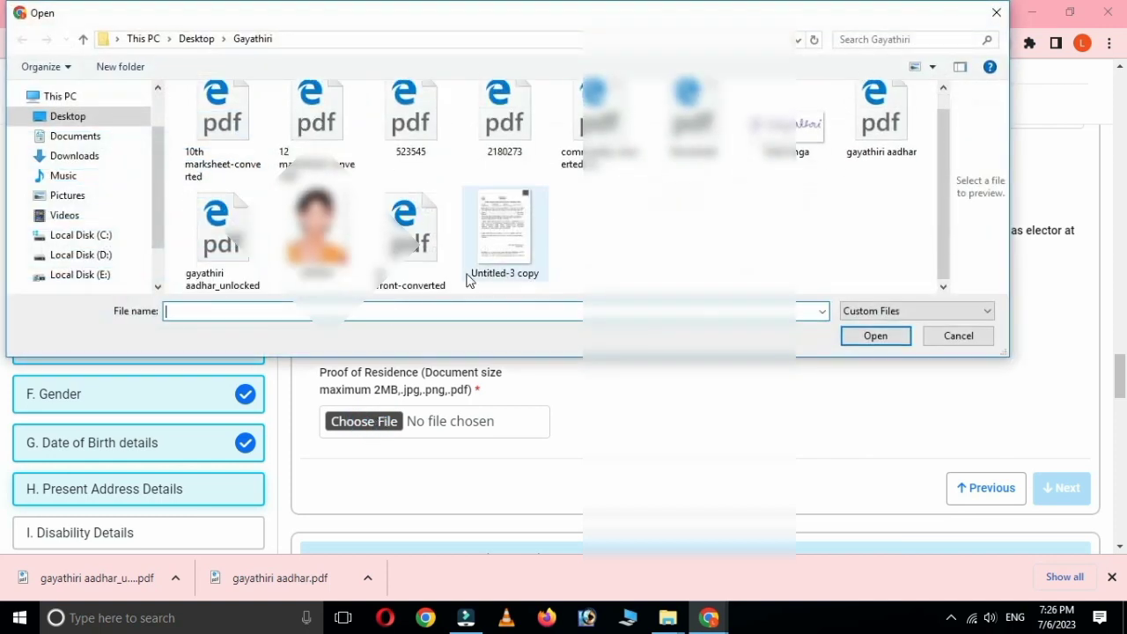
click(222, 234)
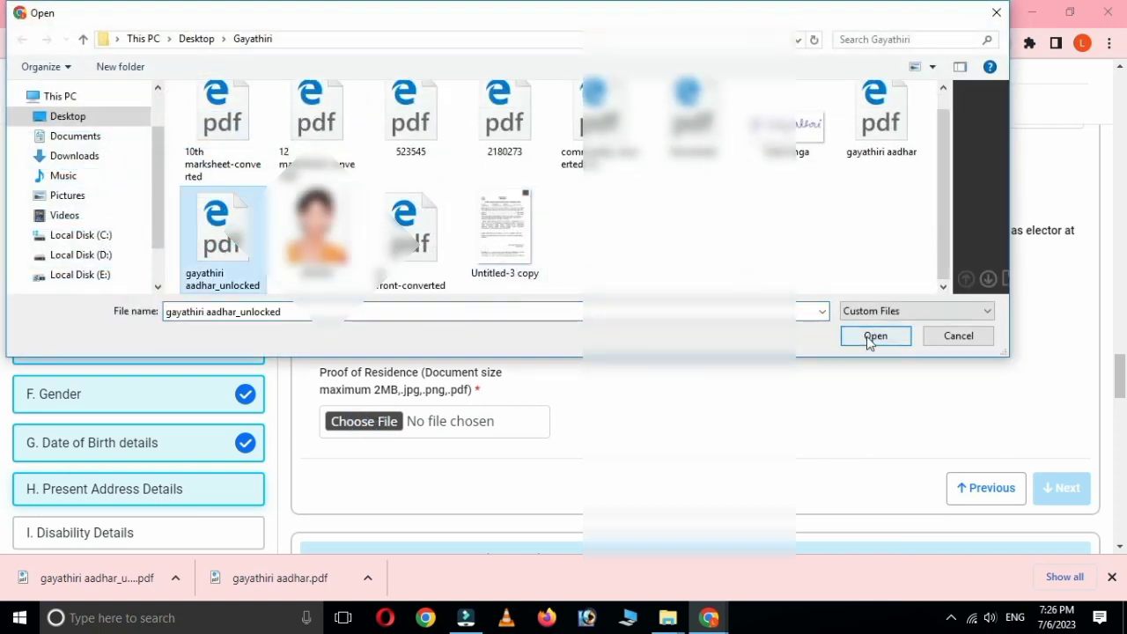
click(867, 335)
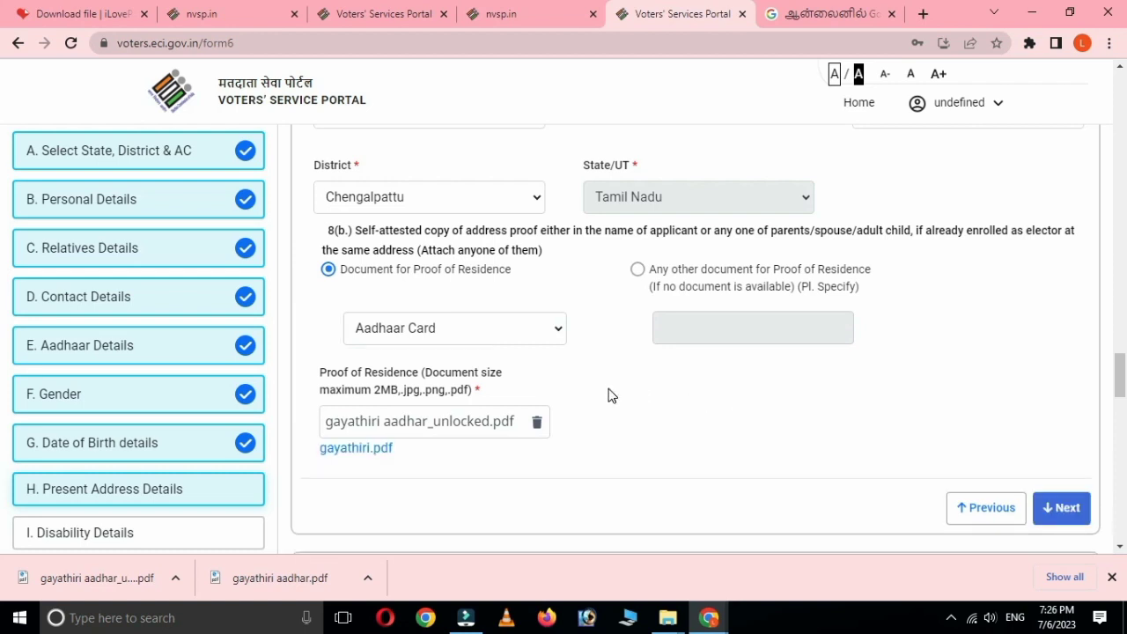
click(1063, 509)
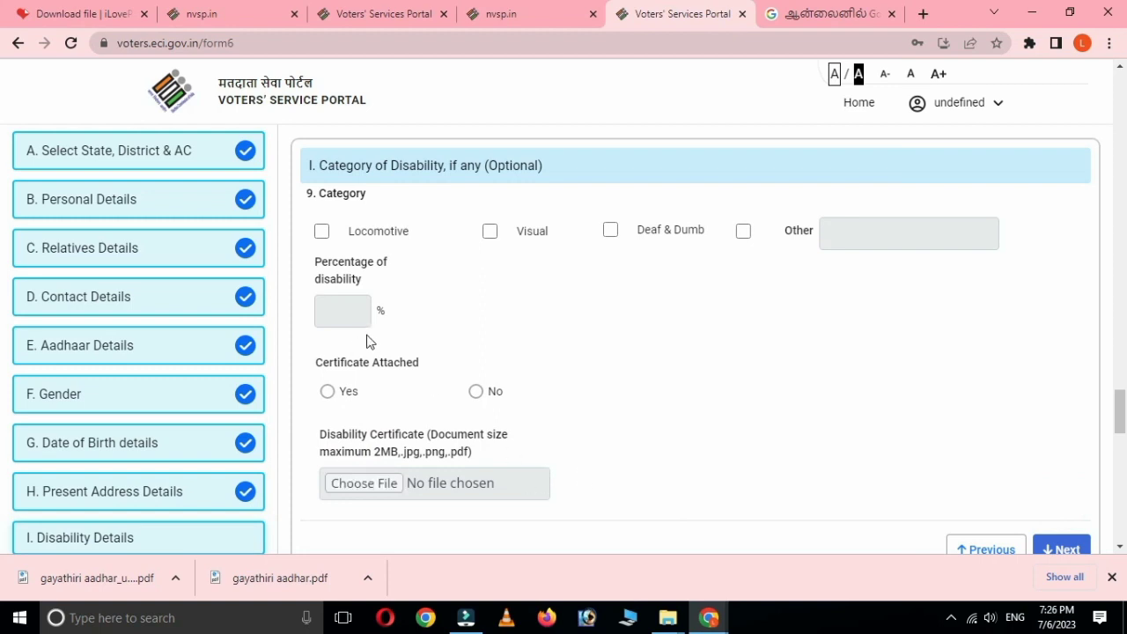